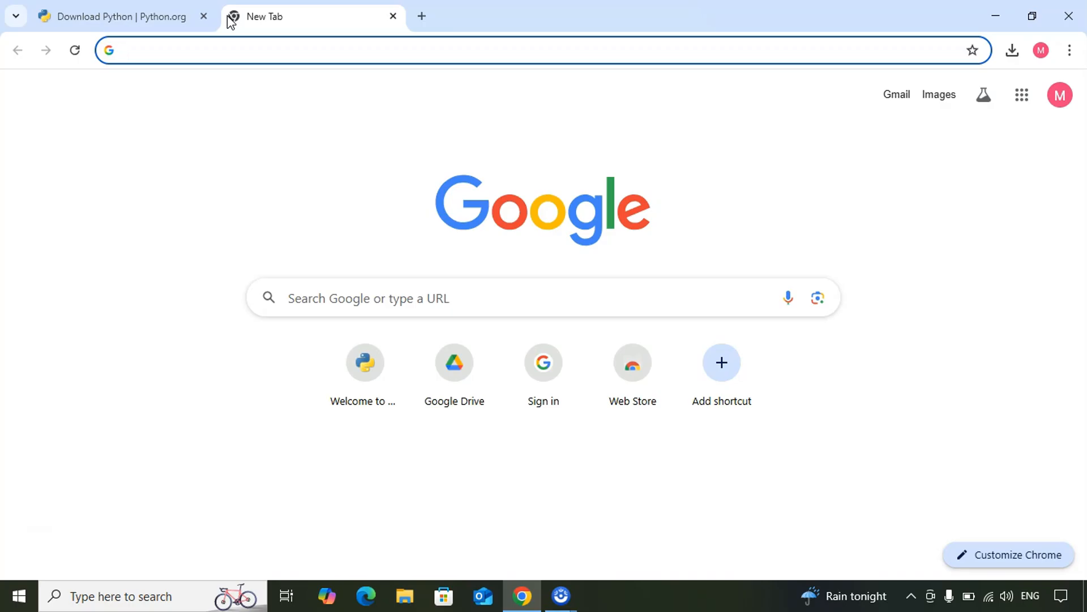
Search Google for "pycharm" and open the JetBrains PyCharm page, dismissing its cookie notice
text(pycharm)
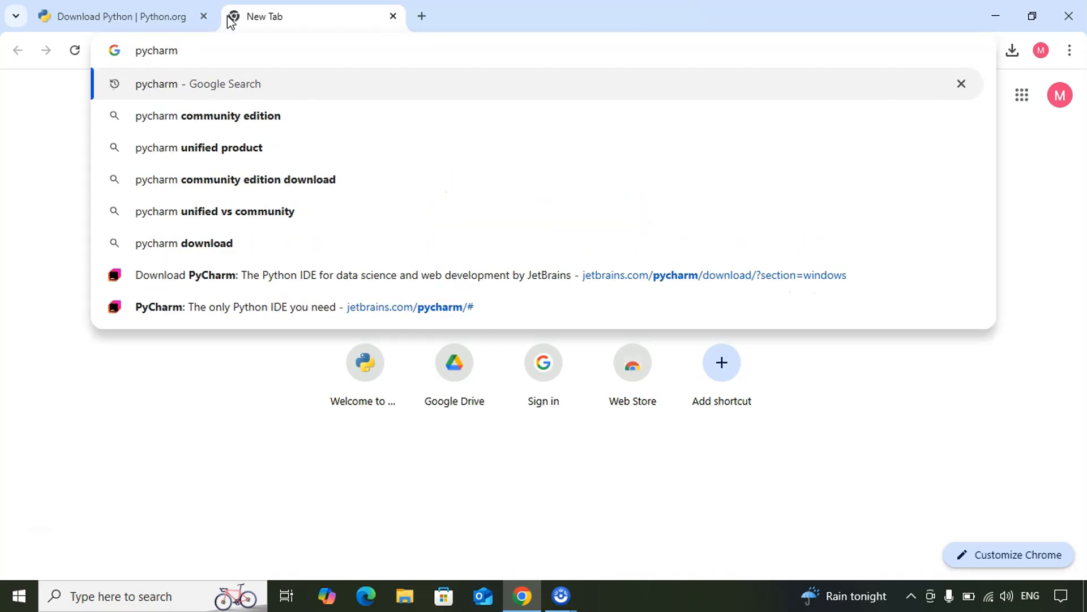
key(Return)
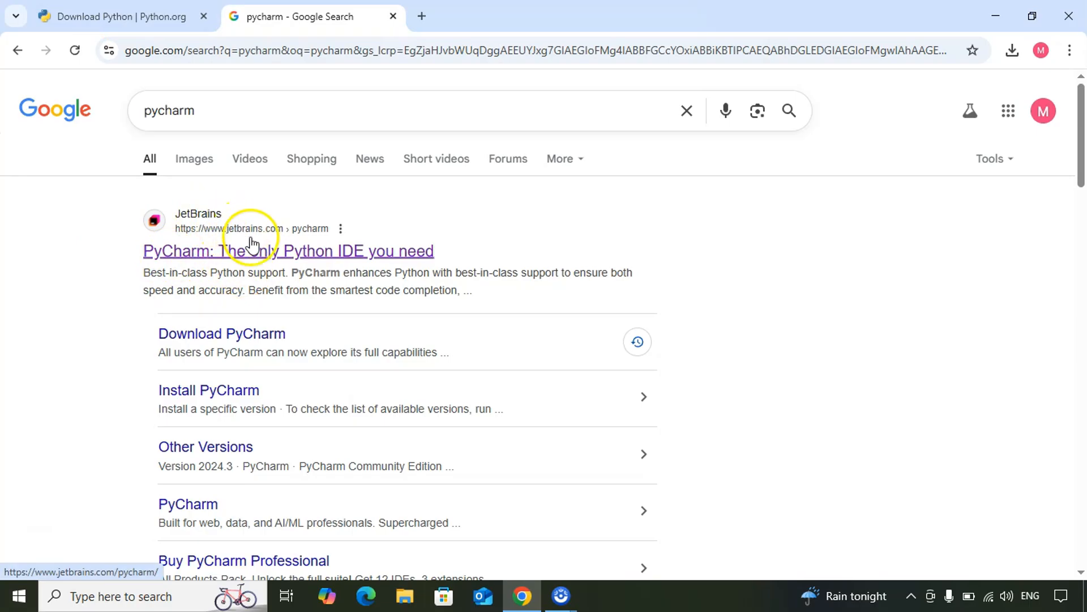
click(302, 259)
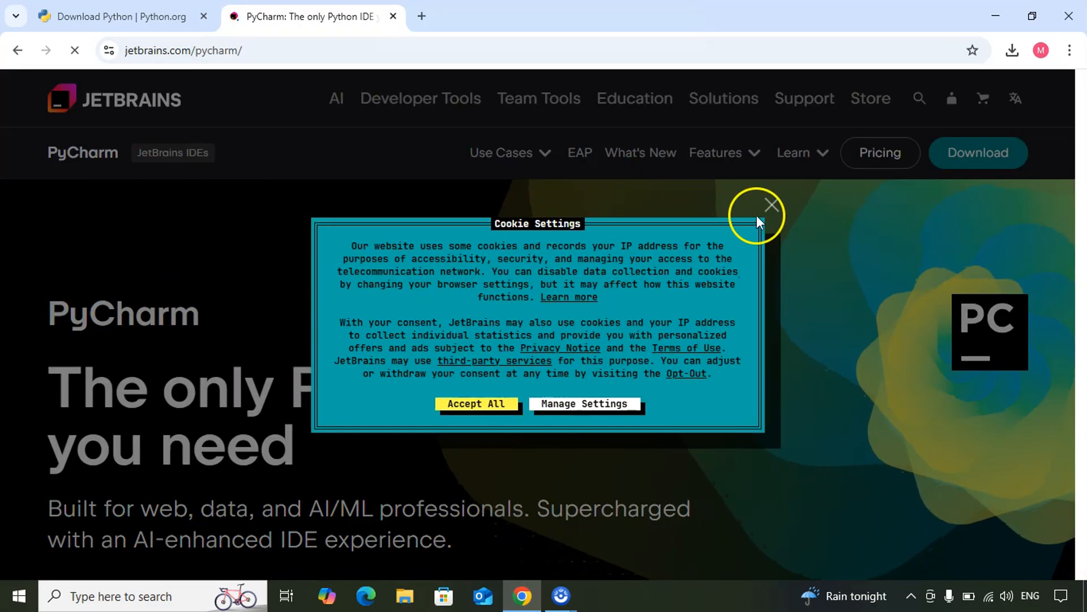
click(772, 205)
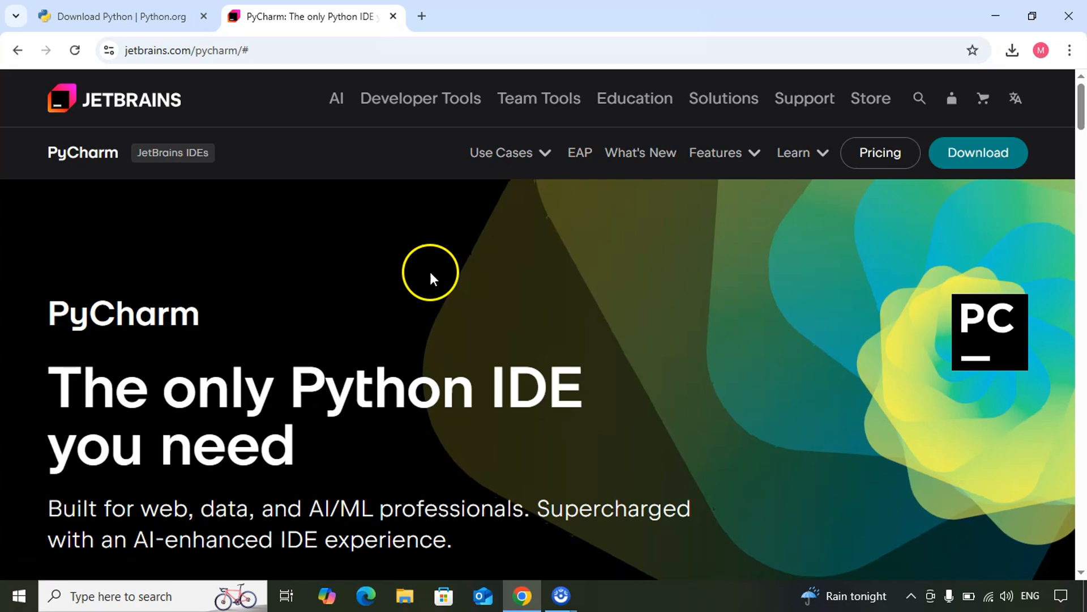
Underline "IDE" in the PyCharm page heading, handwrite "Integrated Development Env." above it, and clear the annotations
double_click(167, 309)
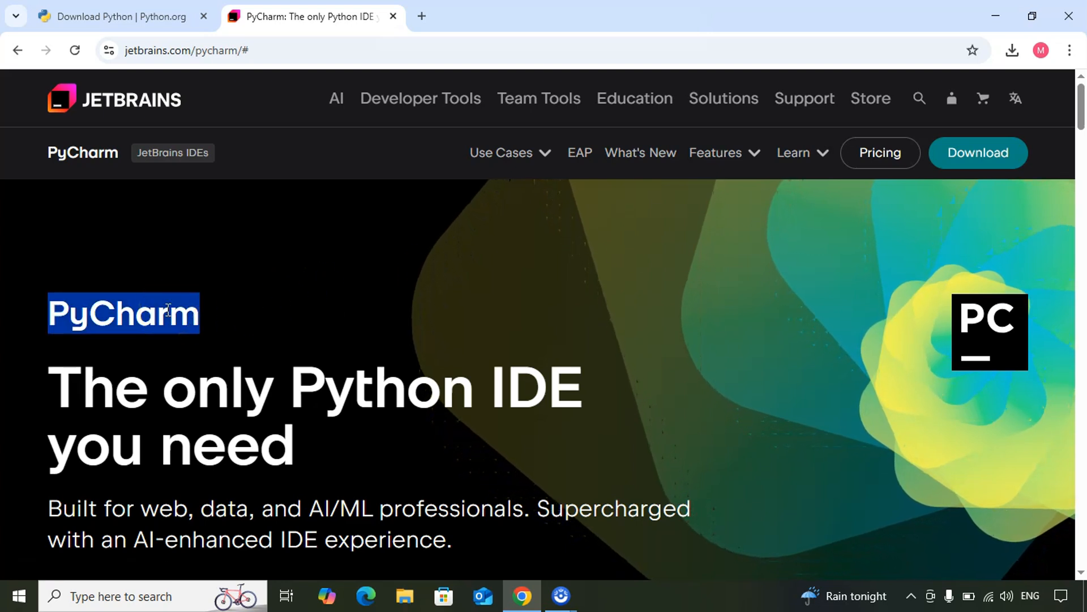
click(168, 310)
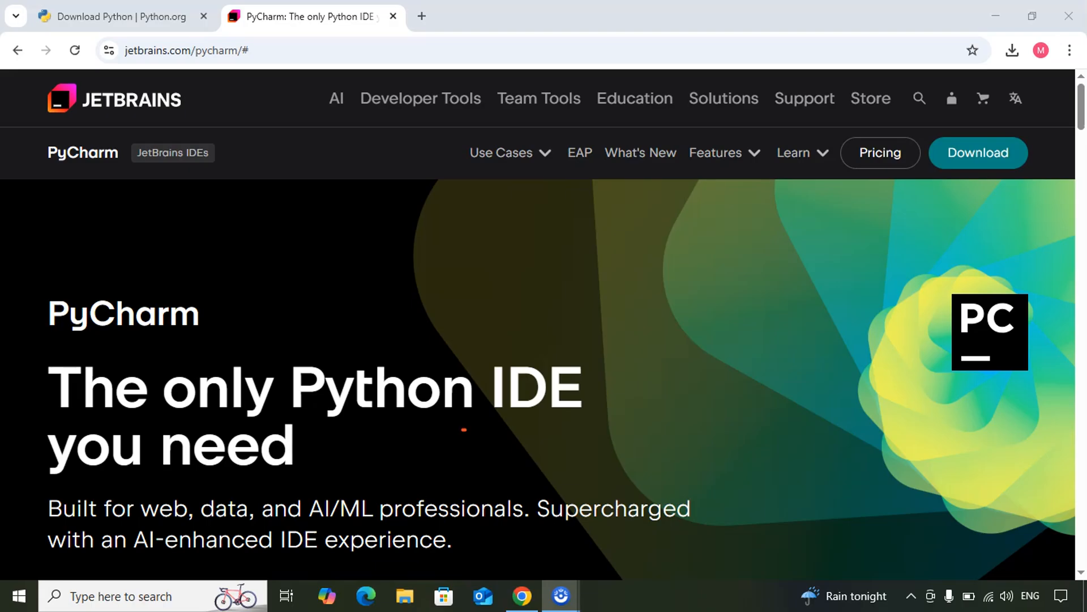
drag(464, 429, 581, 415)
drag(516, 361, 550, 338)
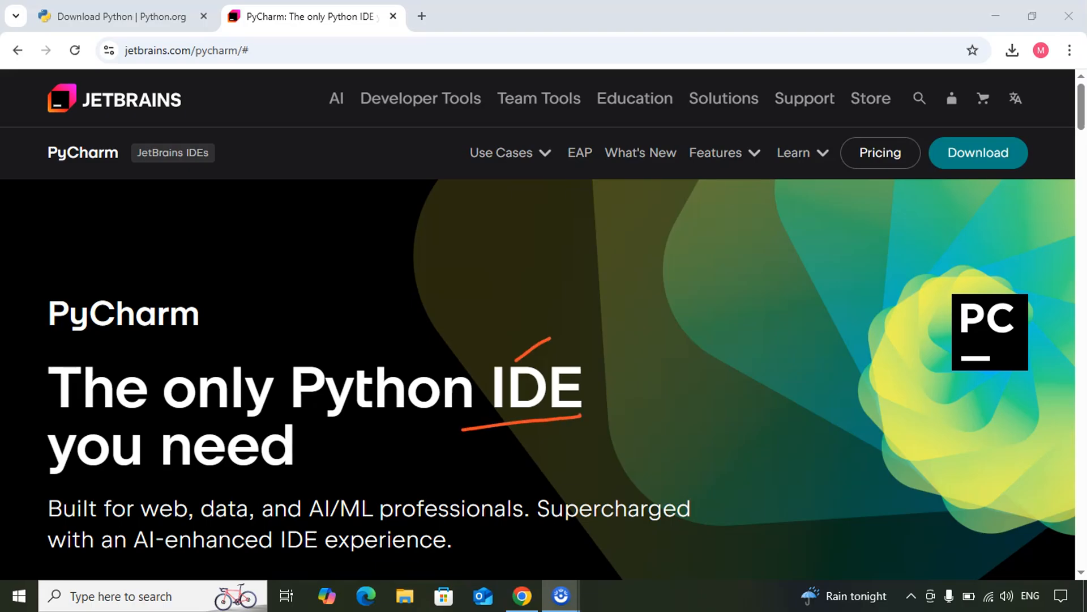
drag(486, 260, 491, 287)
drag(470, 261, 500, 250)
drag(485, 304, 504, 290)
mouse_move(506, 286)
mouse_down()
mouse_move(516, 267)
mouse_move(529, 272)
mouse_up()
mouse_move(537, 247)
mouse_down()
mouse_move(533, 271)
mouse_move(545, 250)
mouse_move(573, 276)
mouse_move(600, 235)
mouse_move(650, 215)
mouse_up()
drag(657, 195, 657, 231)
mouse_move(595, 285)
mouse_down()
mouse_move(595, 311)
mouse_move(668, 248)
mouse_move(689, 214)
mouse_move(724, 226)
mouse_move(775, 190)
mouse_up()
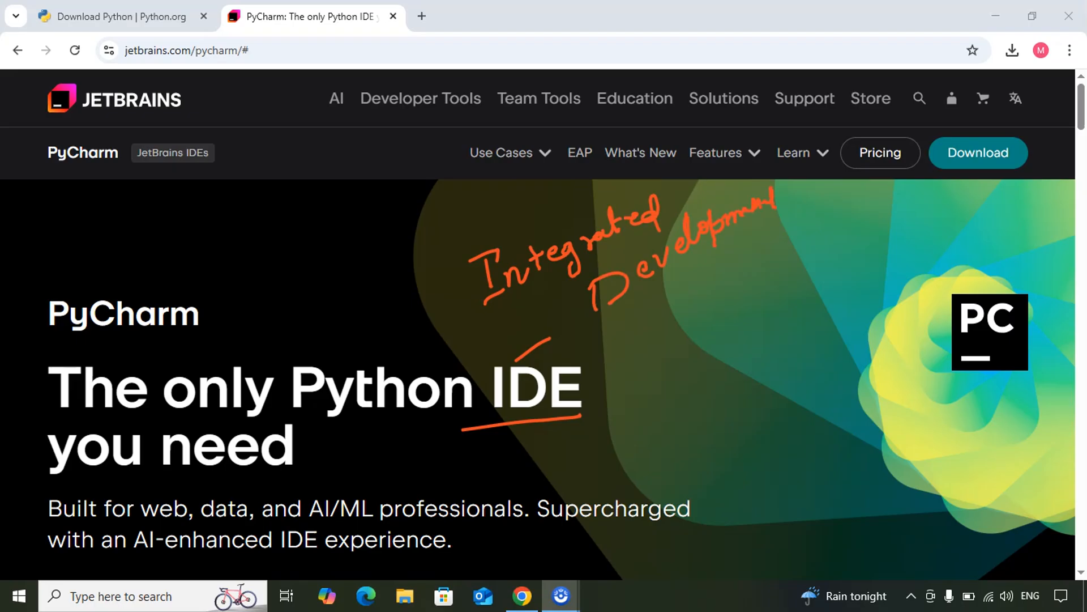
mouse_move(645, 317)
mouse_down()
mouse_move(652, 355)
mouse_move(694, 297)
mouse_up()
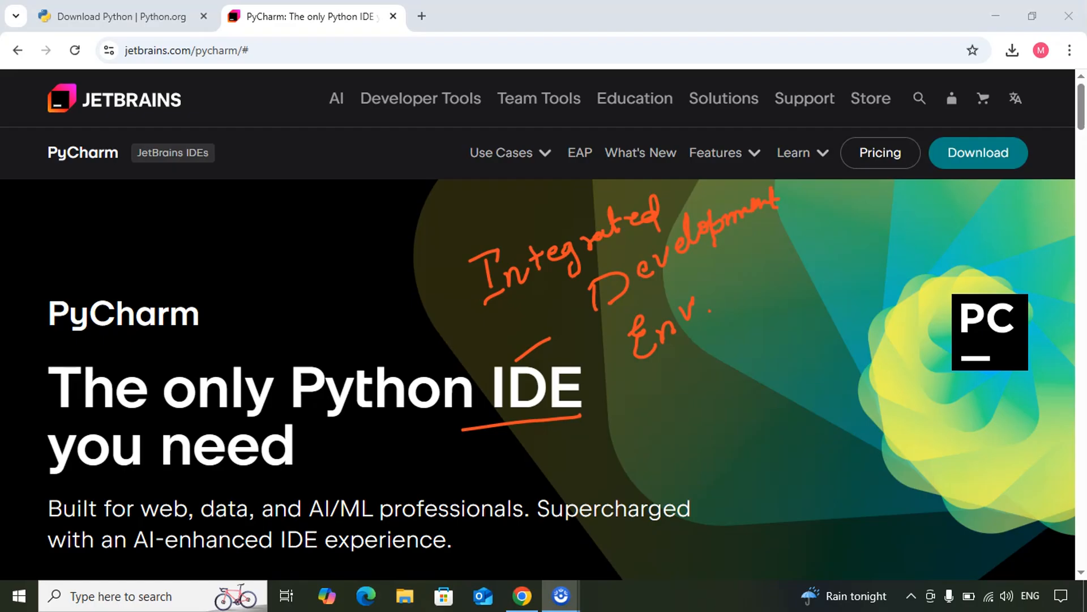
key(Escape)
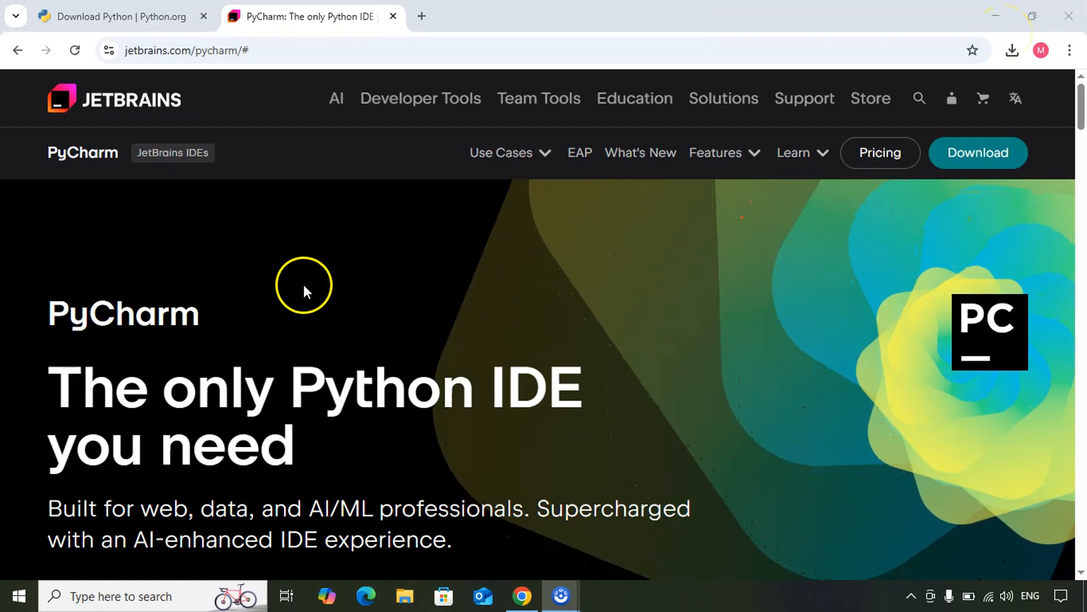
Examine the PyCharm page's feature overview and the licensing note beneath its main download option
scroll(268, 396, down, 6)
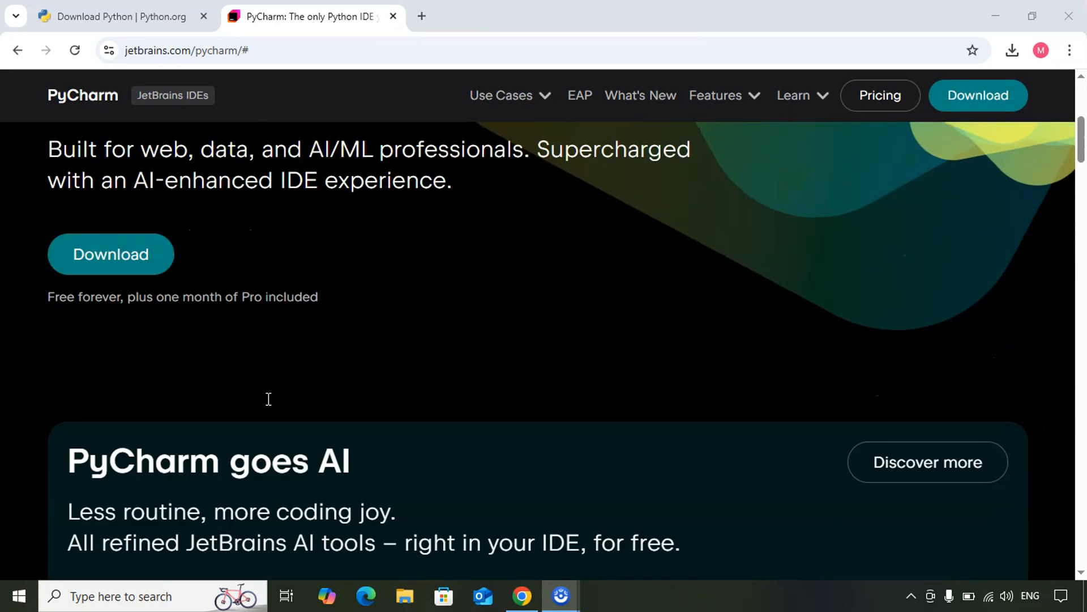
scroll(268, 399, down, 10)
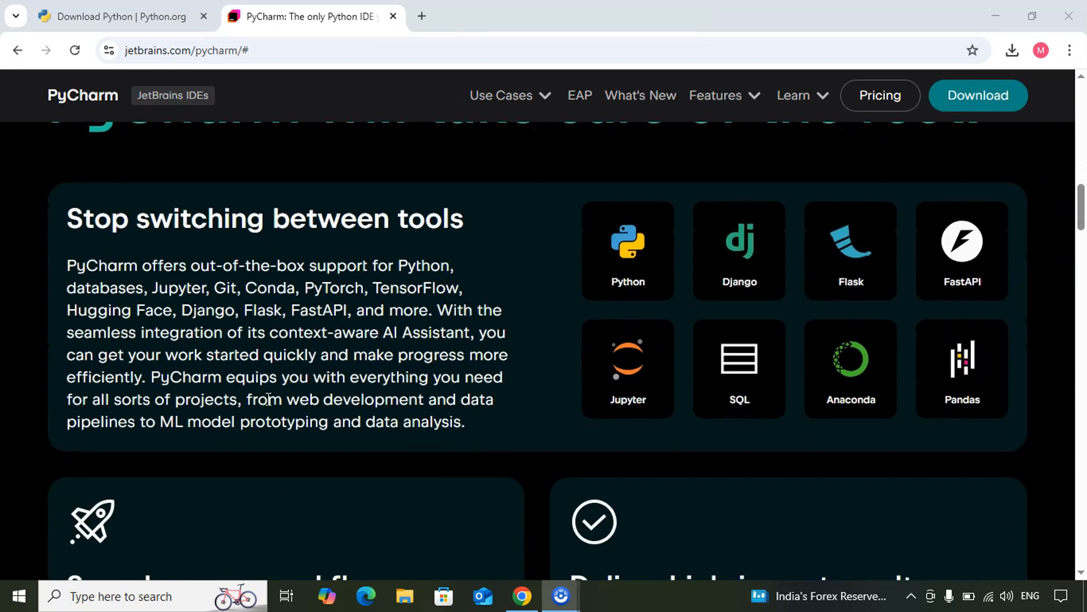
scroll(269, 399, up, 17)
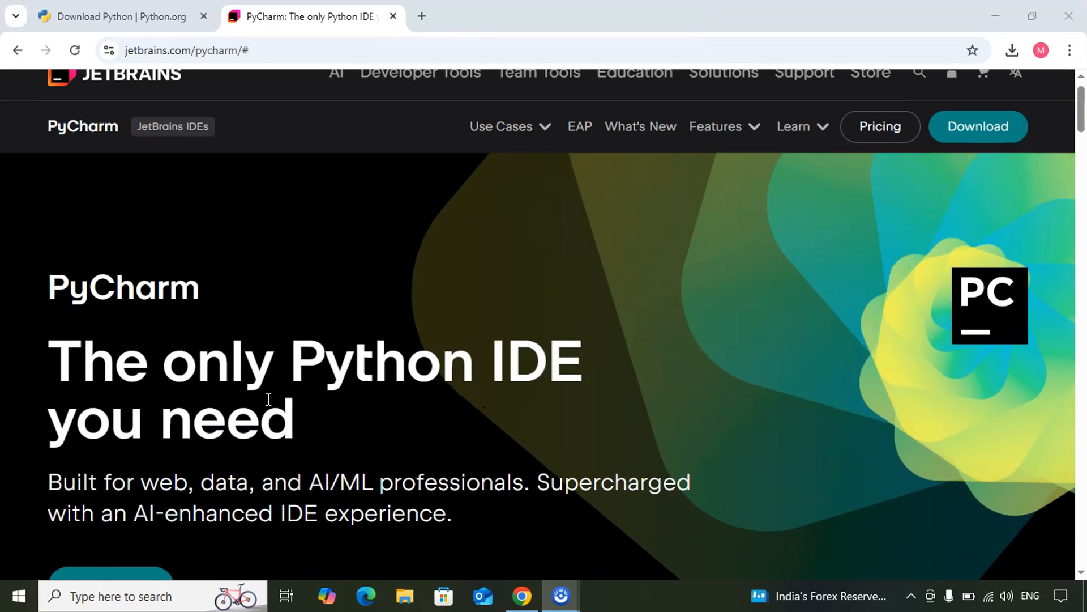
scroll(269, 399, down, 4)
click(152, 354)
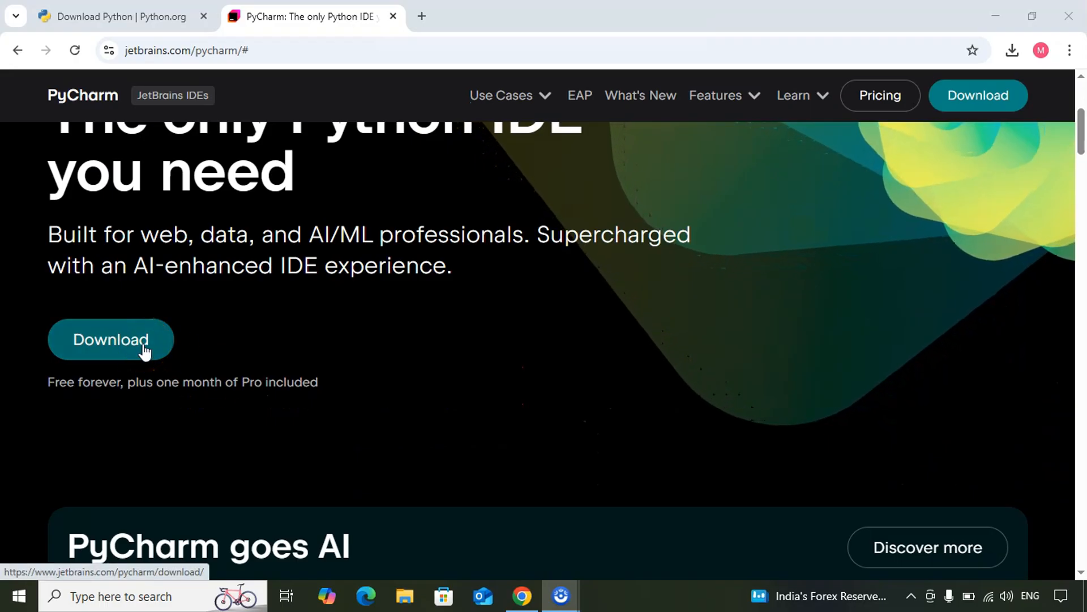
click(55, 379)
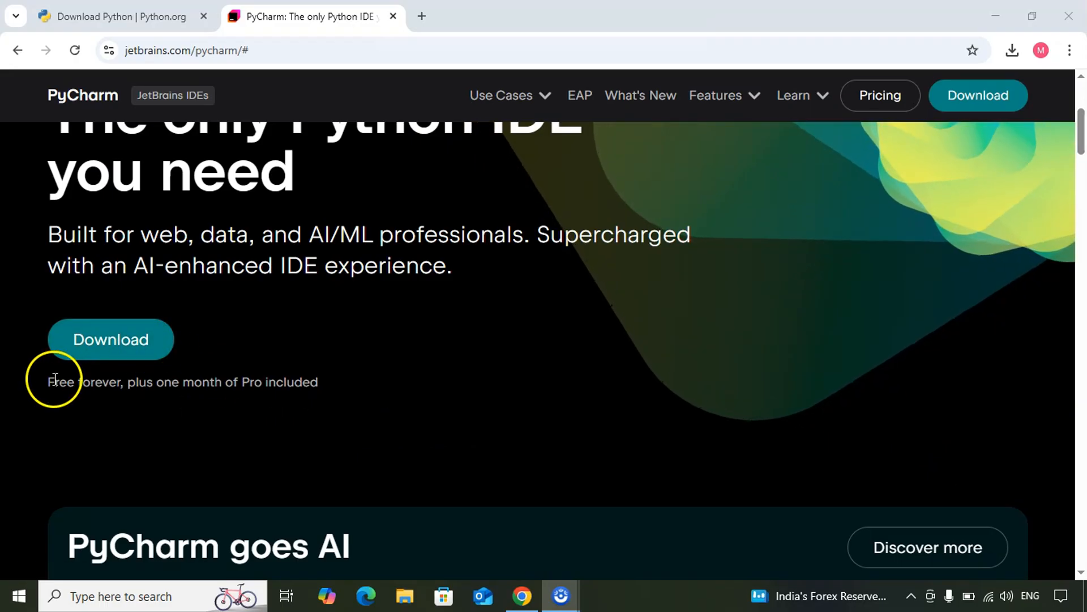
drag(55, 378, 292, 381)
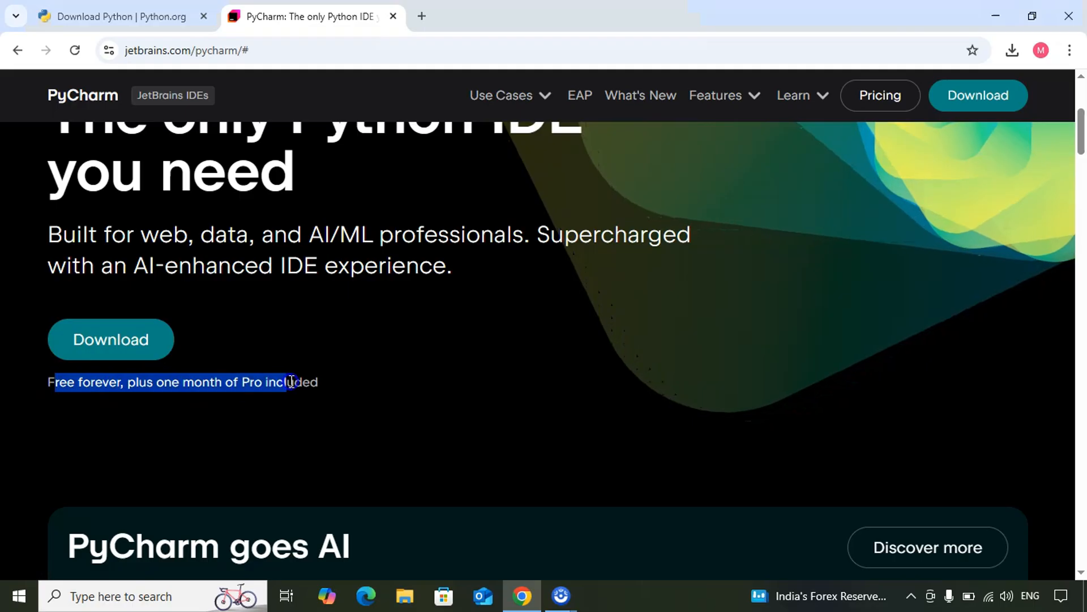
double_click(291, 381)
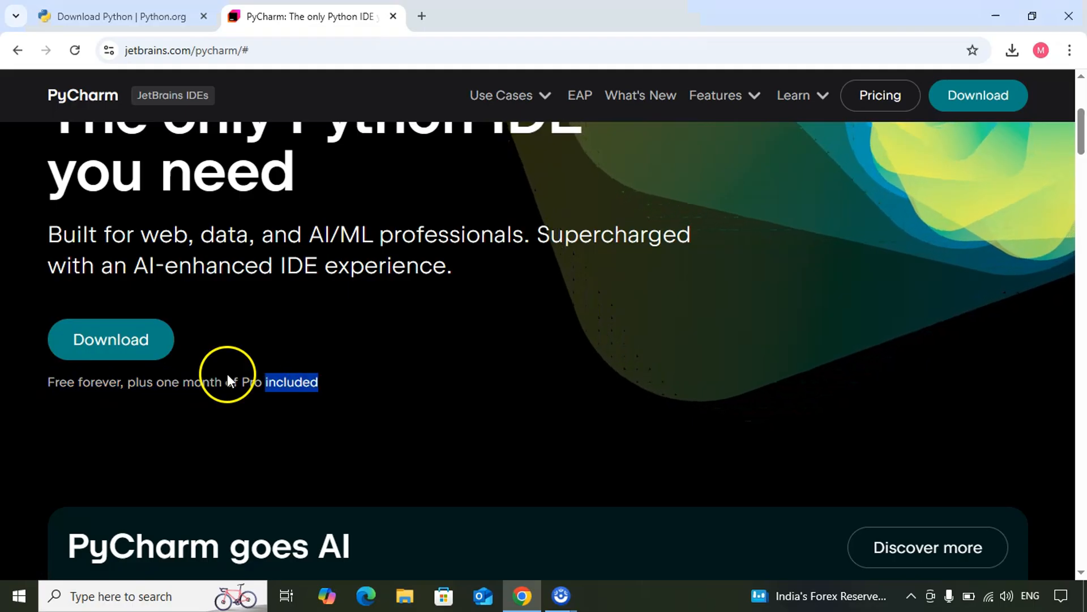
Open the PyCharm download page and dismiss its cookie notice
click(137, 348)
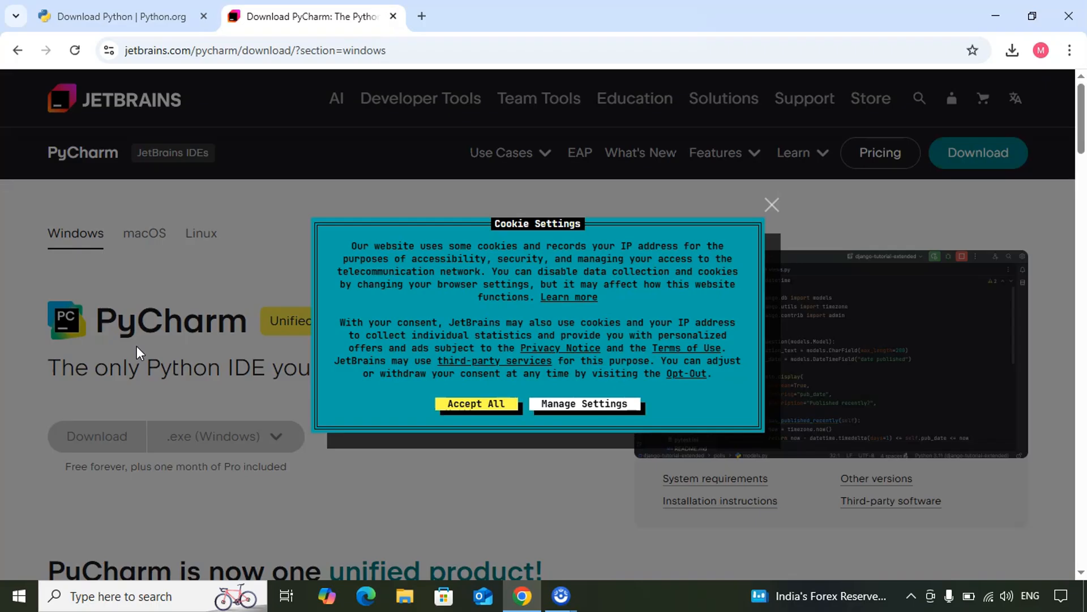
click(771, 205)
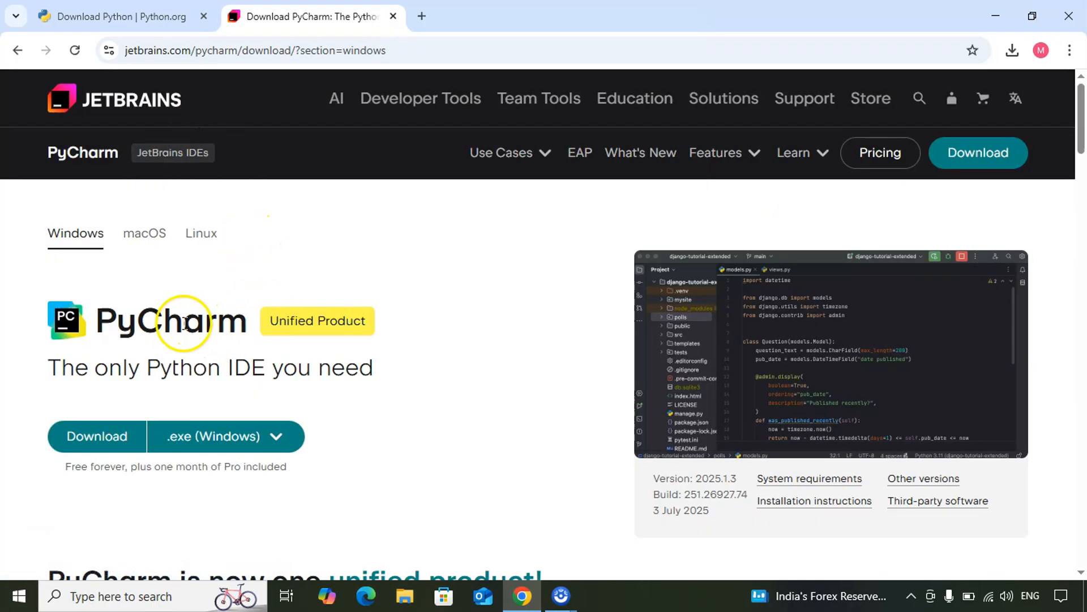
Examine the unified PyCharm product on the download page, including its Windows download option and the Pro trial terms
drag(117, 326, 389, 328)
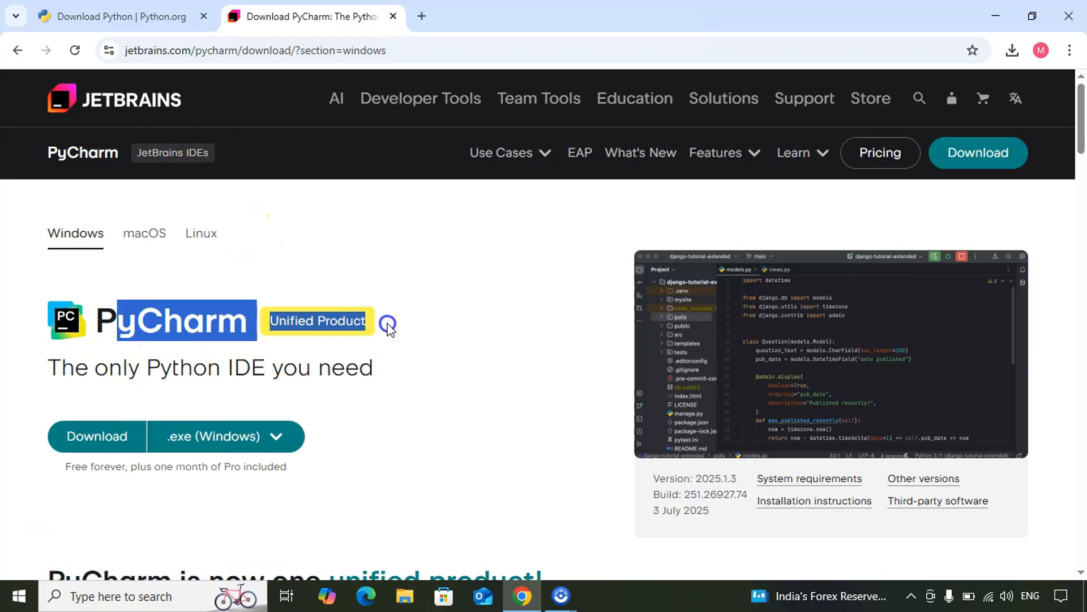
click(187, 384)
double_click(90, 448)
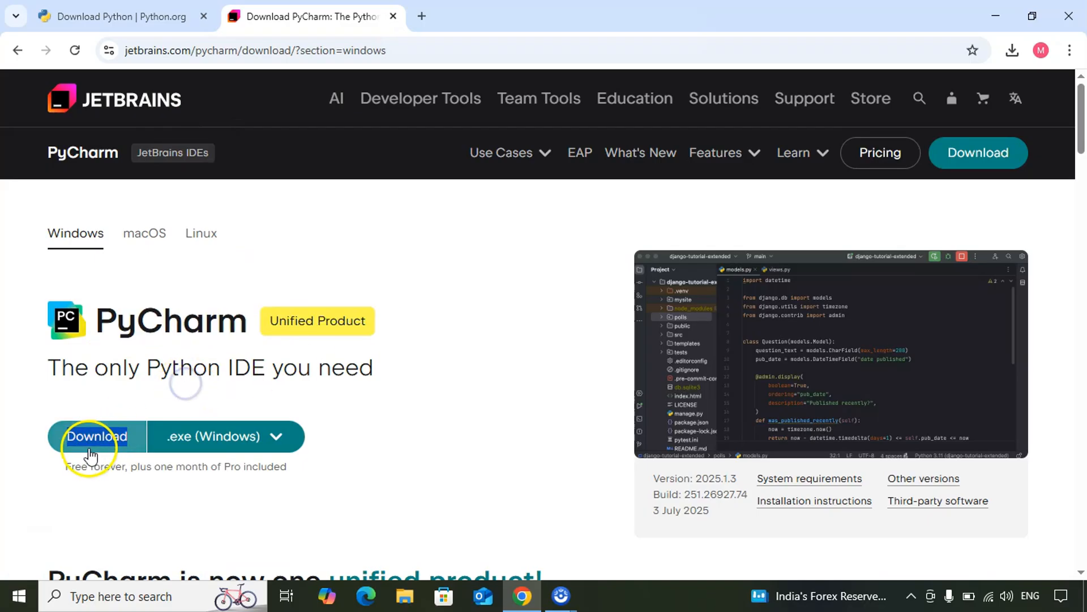
click(504, 364)
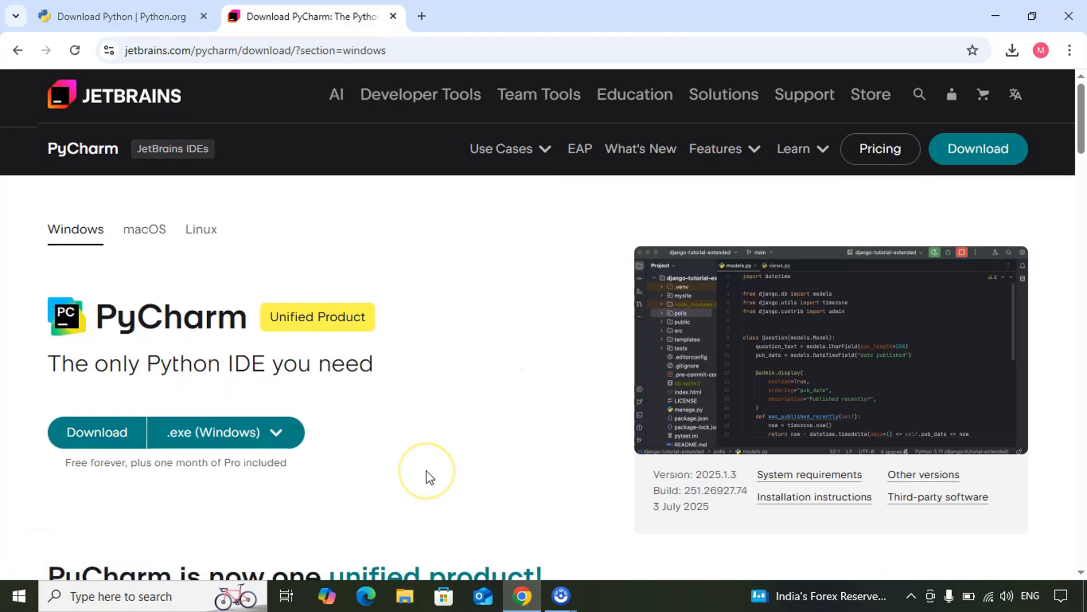
scroll(429, 477, down, 5)
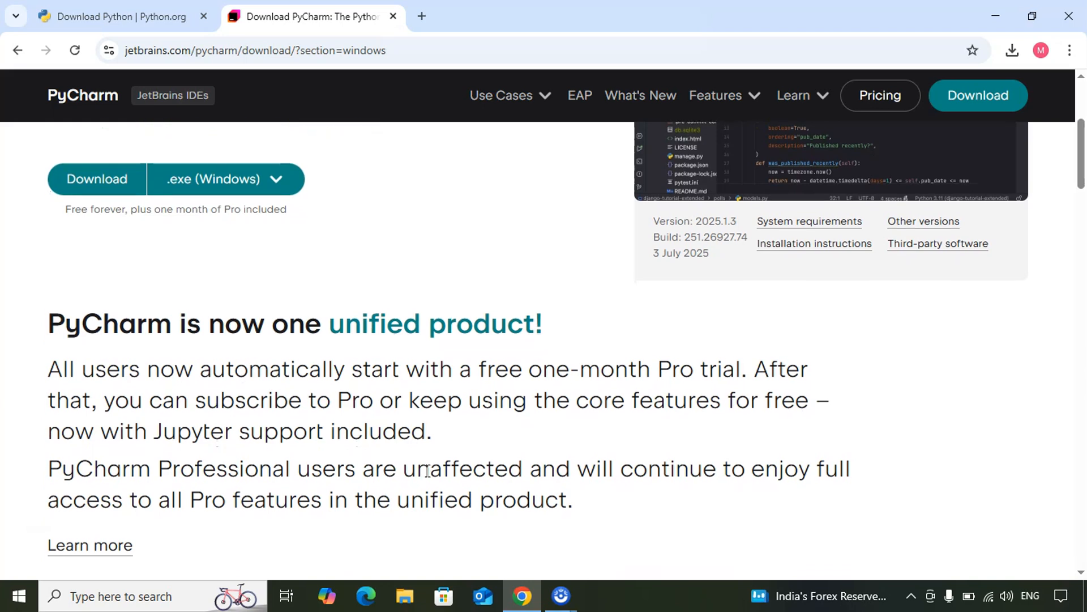
scroll(427, 470, down, 3)
click(360, 459)
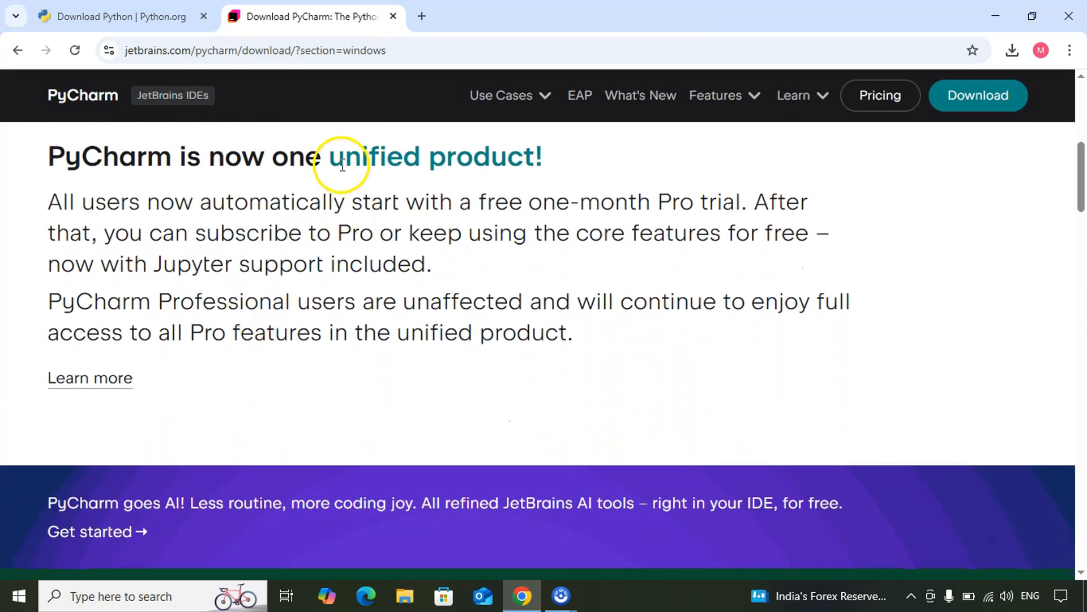
drag(331, 156, 403, 156)
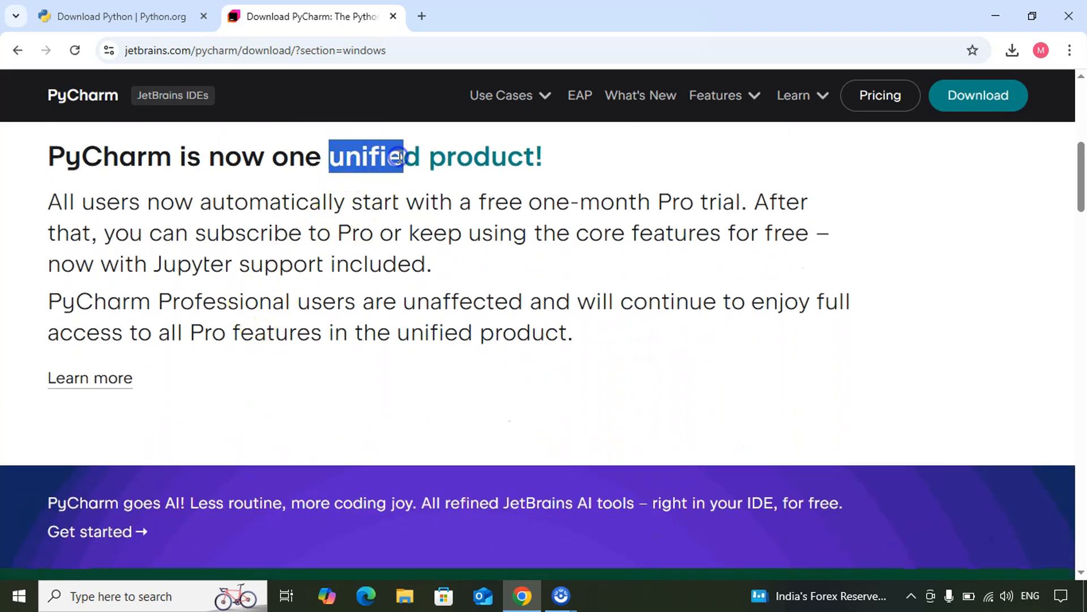
double_click(280, 203)
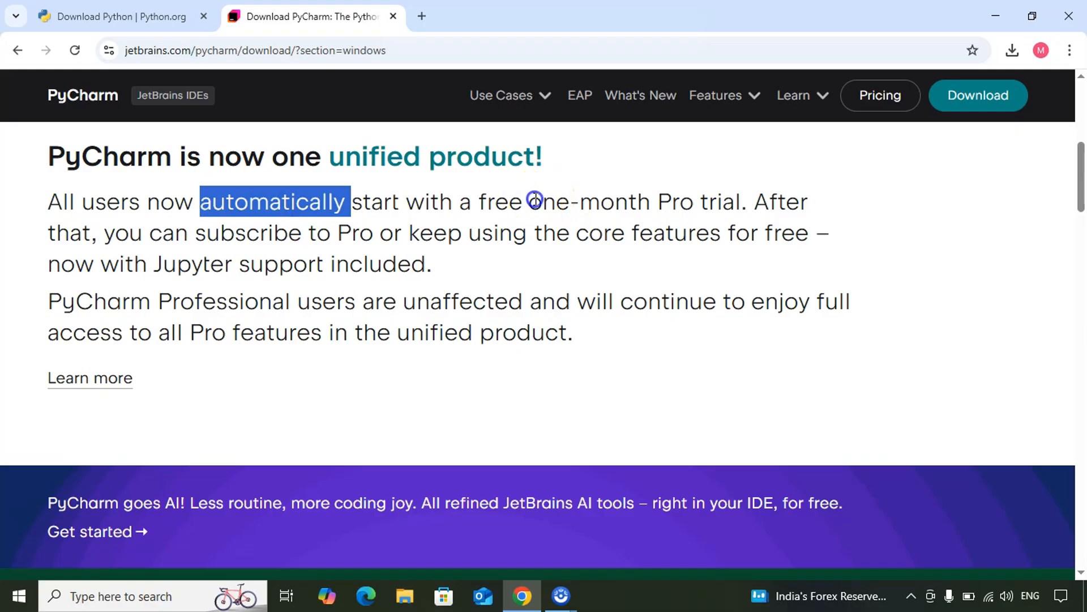
drag(530, 202, 748, 202)
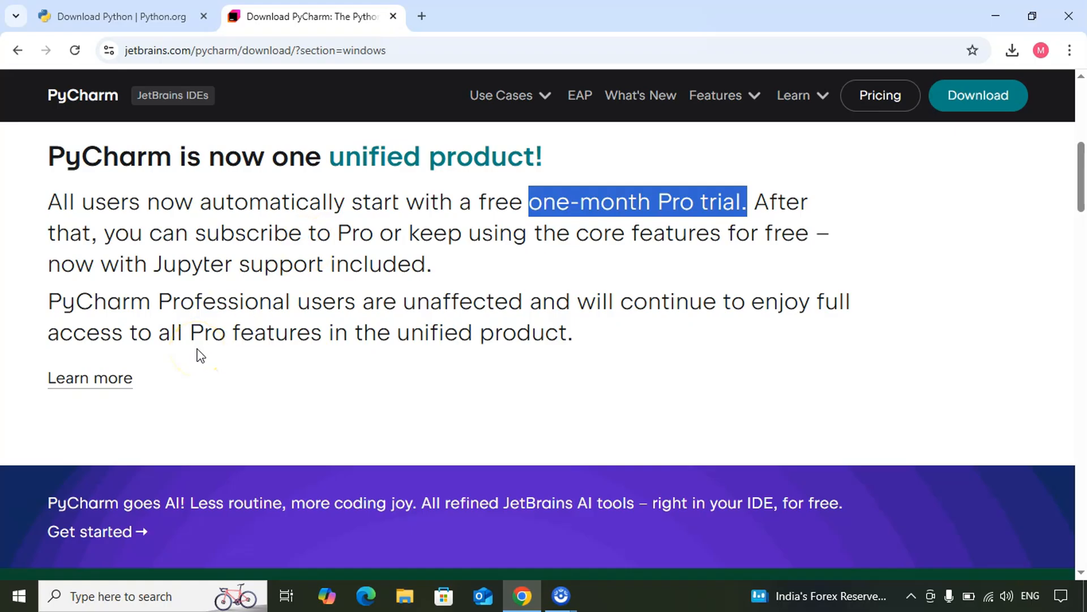
Examine the PyCharm Community Edition section and the notice about its merge into the unified product
scroll(198, 351, down, 5)
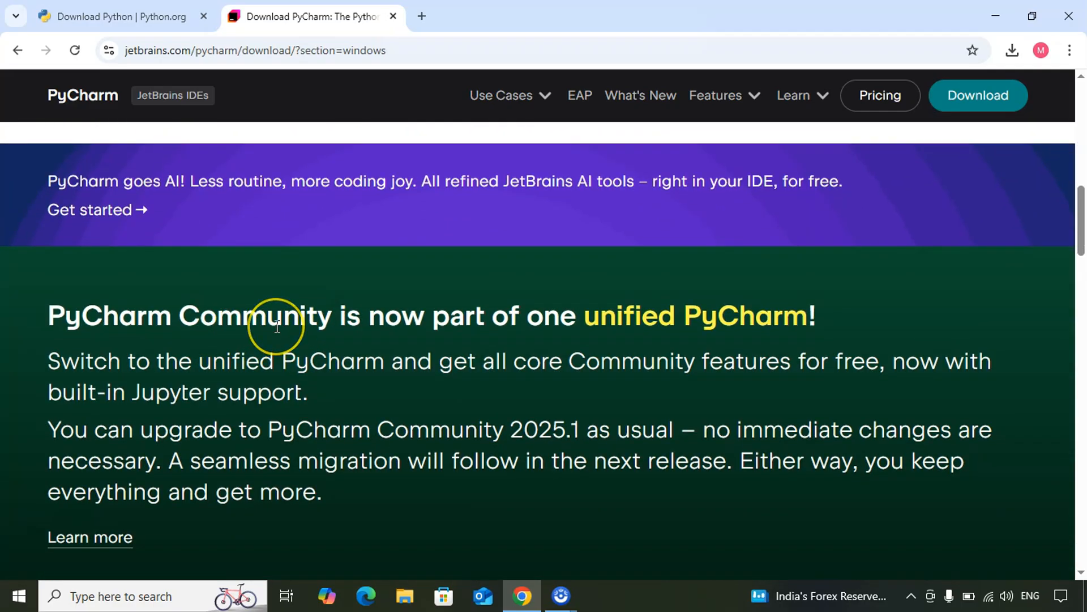
scroll(277, 327, down, 5)
scroll(277, 327, down, 2)
triple_click(294, 285)
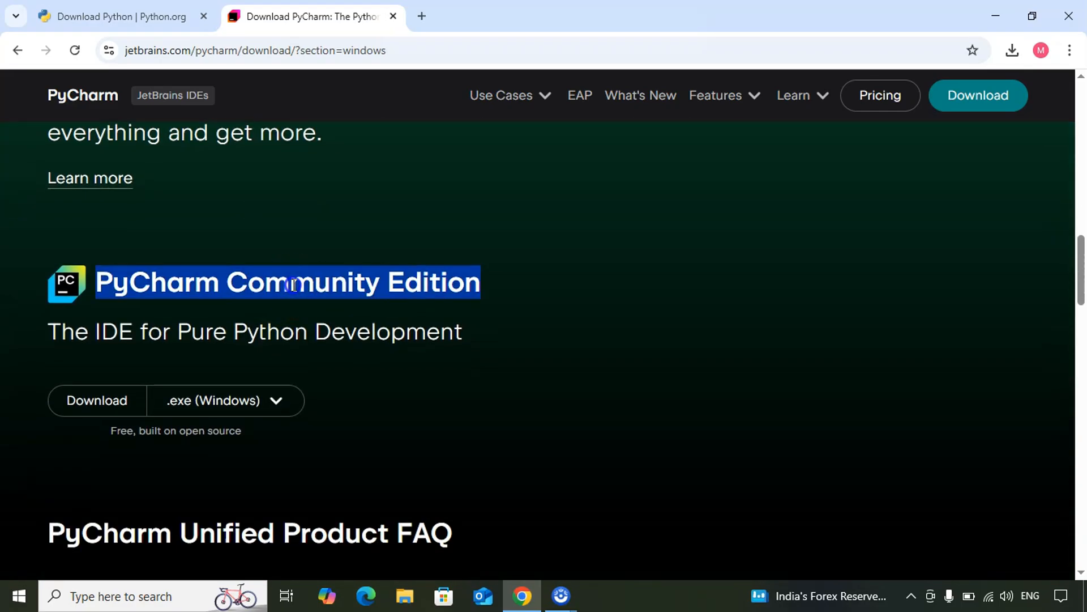
click(294, 285)
scroll(294, 284, up, 5)
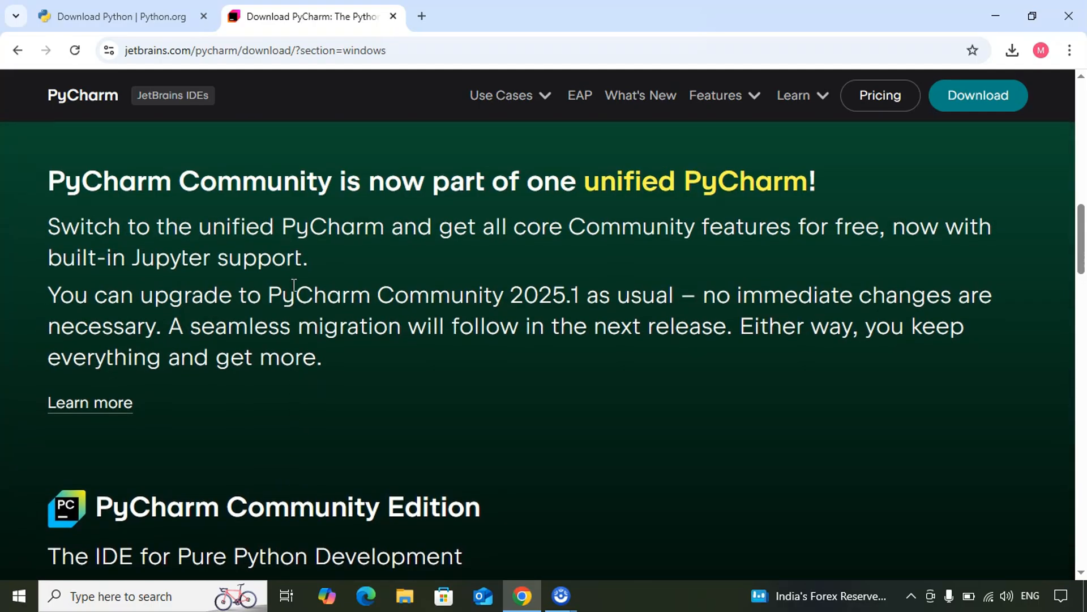
scroll(294, 285, up, 3)
scroll(294, 284, down, 4)
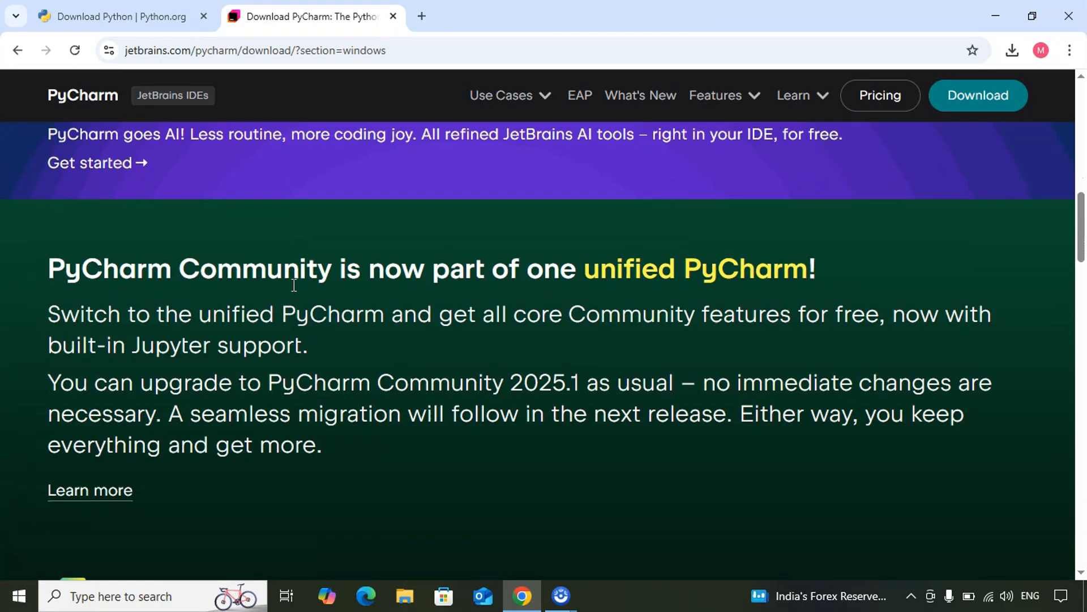
scroll(294, 284, up, 2)
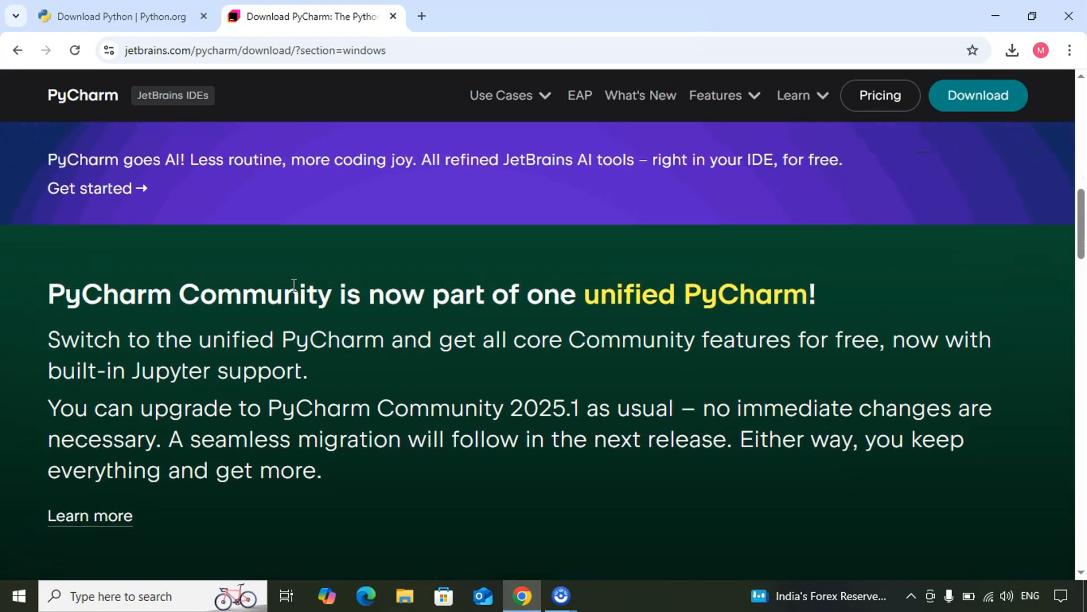
triple_click(624, 297)
click(623, 297)
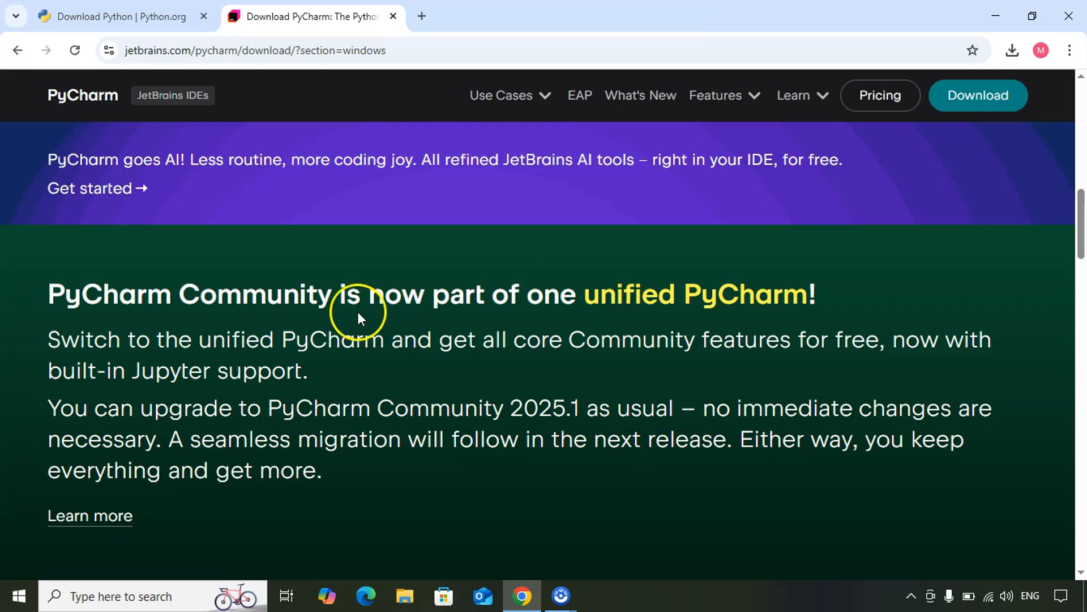
scroll(305, 310, up, 5)
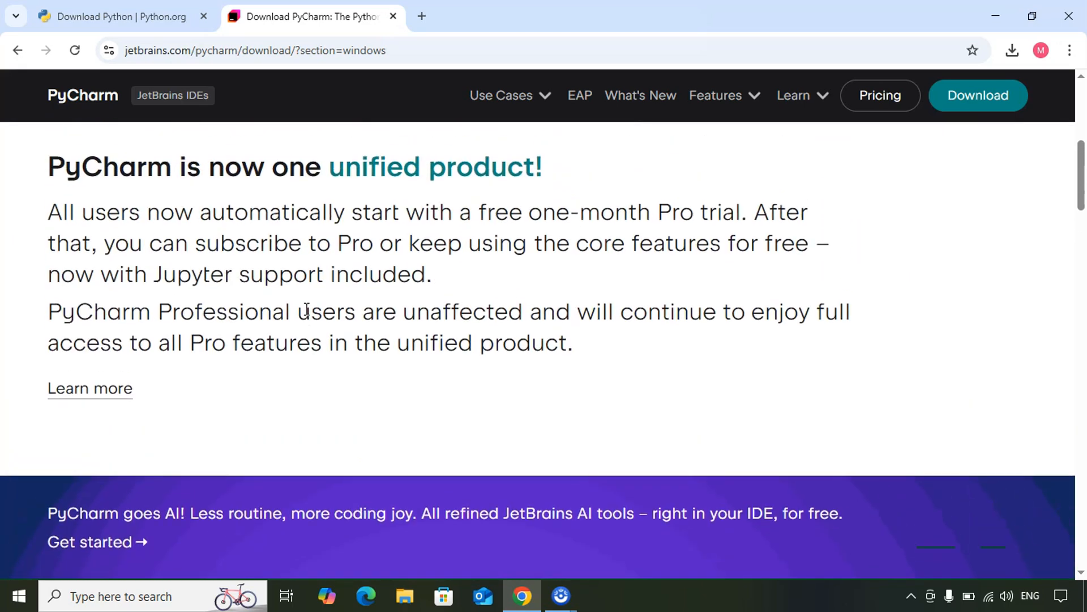
scroll(306, 310, up, 2)
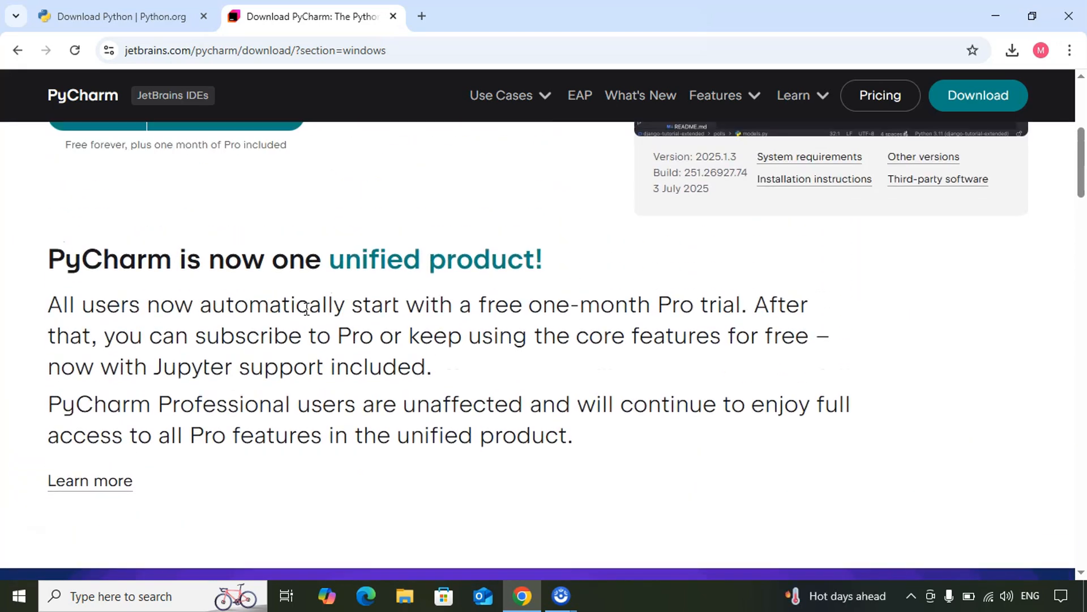
Examine the unified product's free one-month Pro trial terms and the main Windows download option
drag(466, 305, 719, 303)
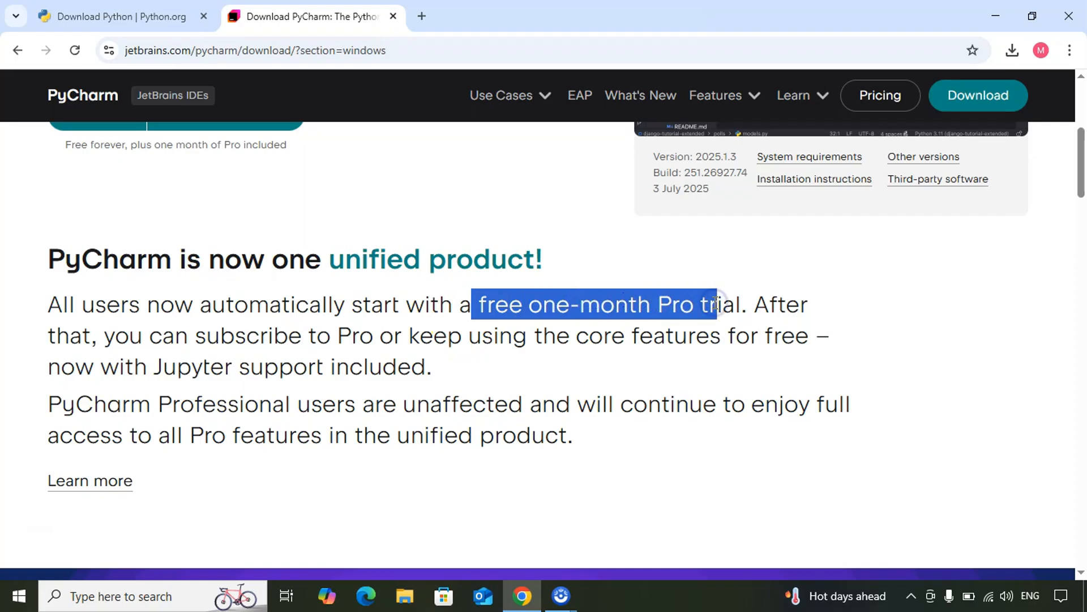
double_click(715, 303)
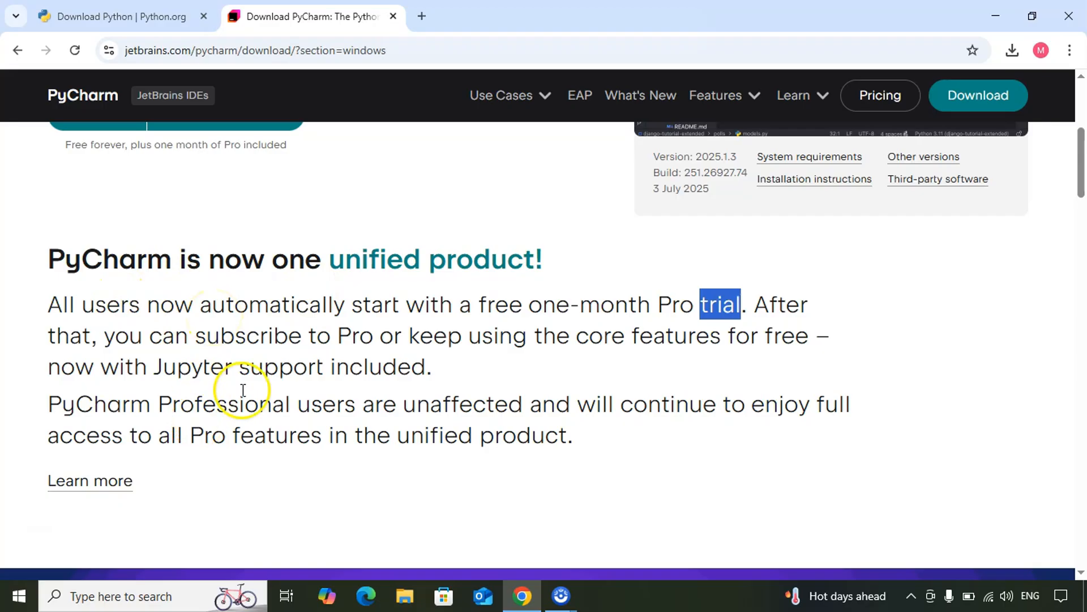
scroll(260, 391, down, 2)
scroll(262, 395, up, 8)
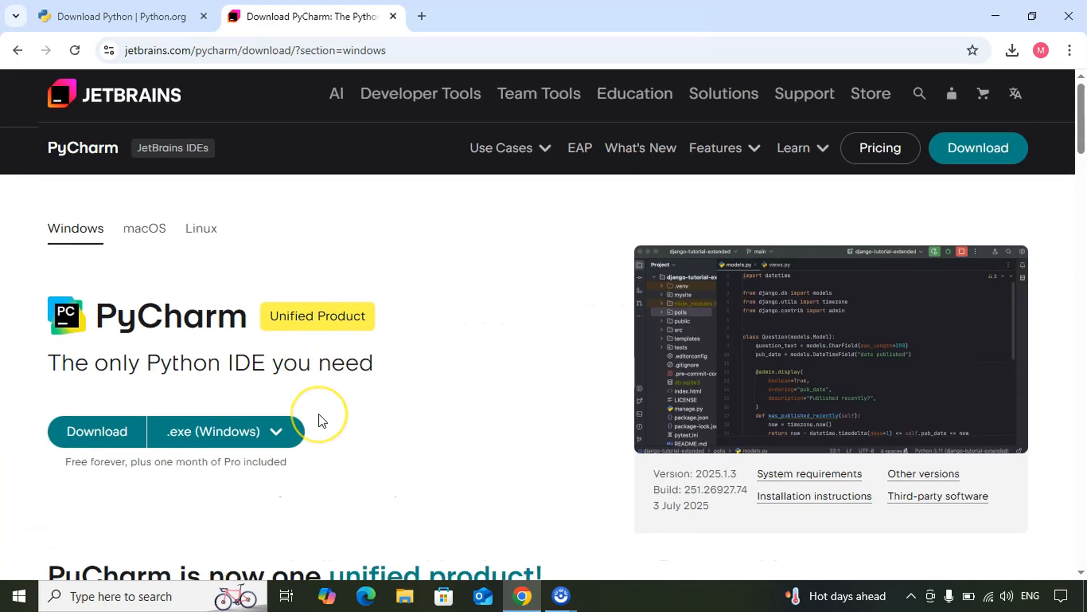
scroll(320, 418, down, 8)
ctrl+scroll(318, 419, up, 9)
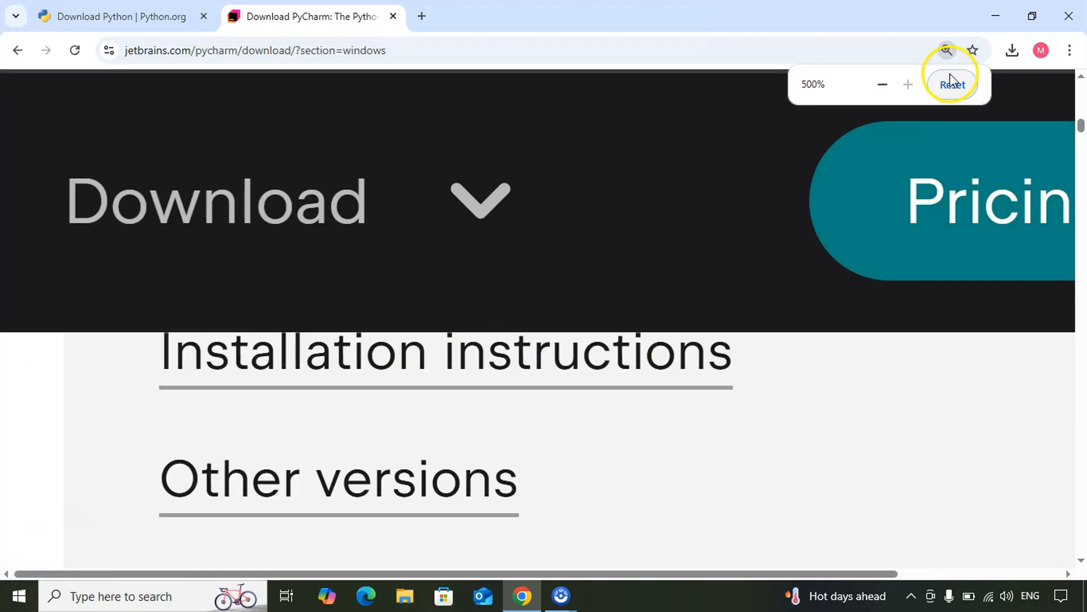
click(951, 82)
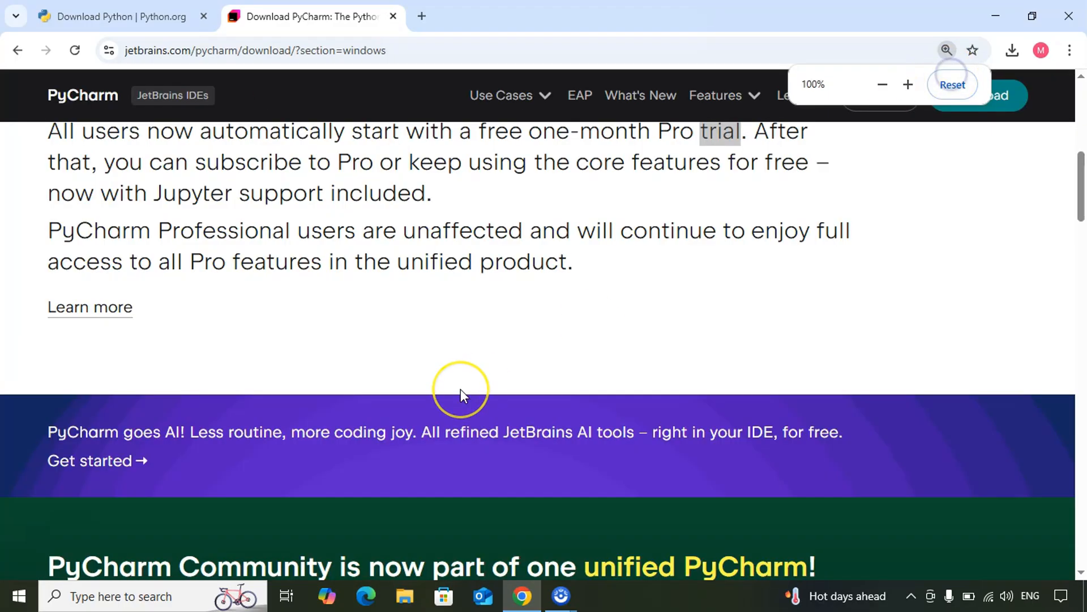
Download the PyCharm Community Edition .exe installer for Windows and dismiss the cookie notice
scroll(461, 389, down, 5)
scroll(461, 389, down, 4)
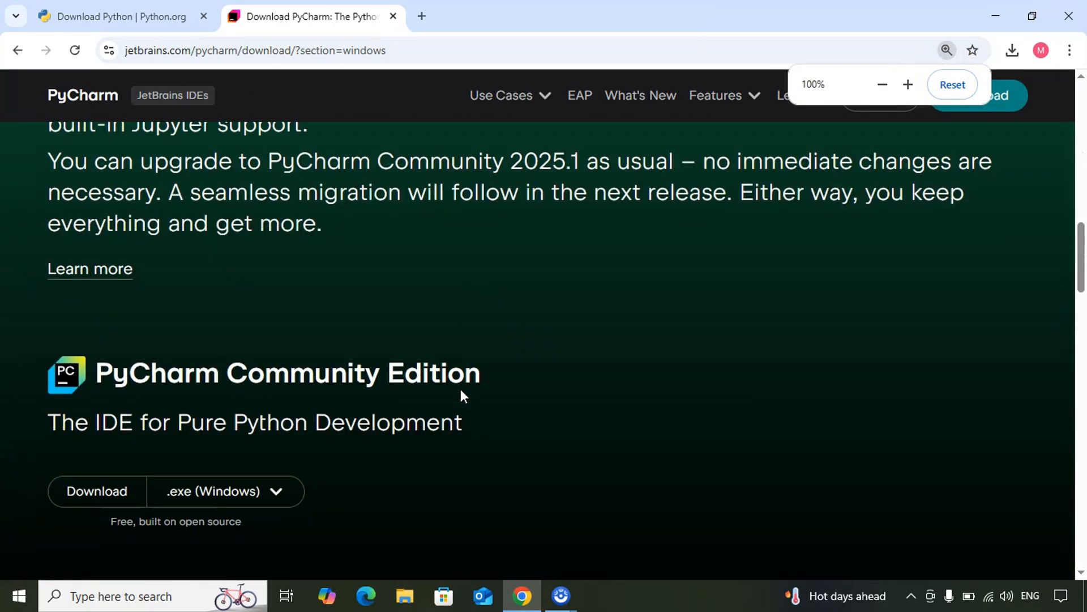
scroll(460, 389, down, 1)
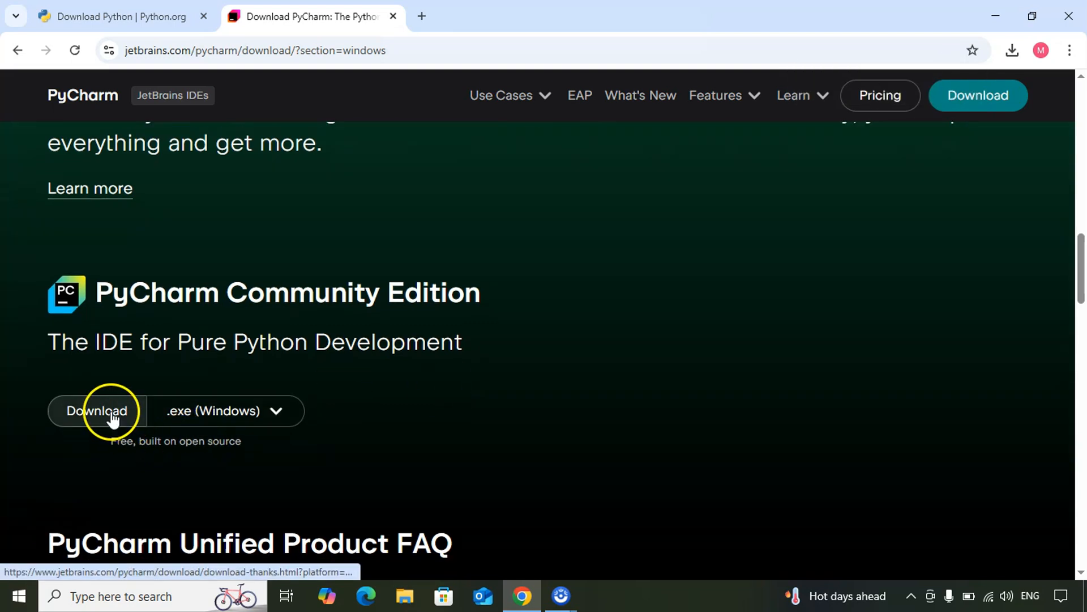
click(113, 420)
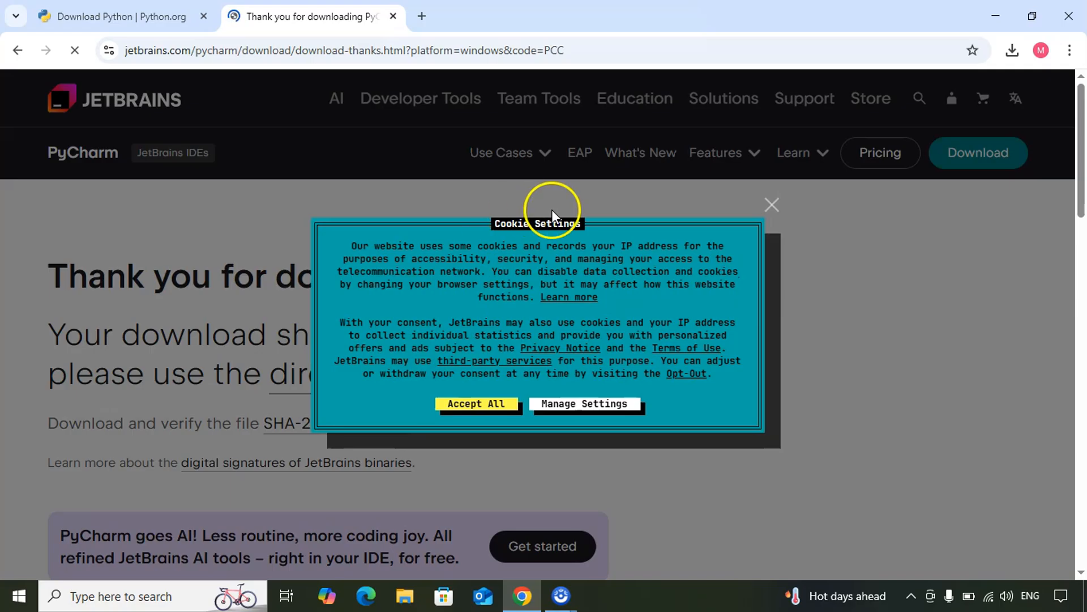
click(771, 205)
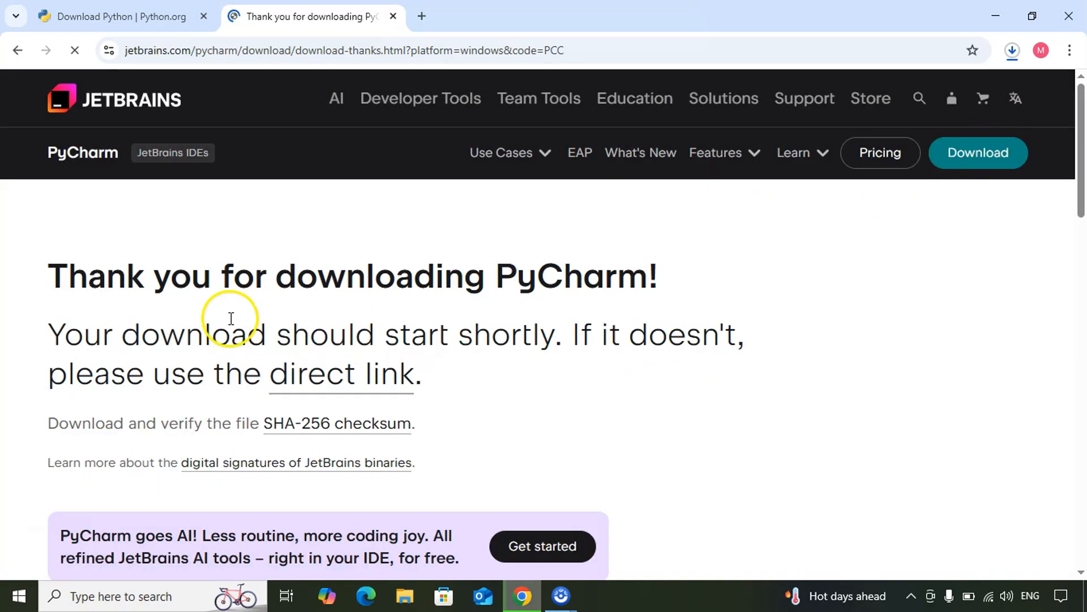
Check the progress of the PyCharm Community installer in the browser's recent download history
triple_click(134, 287)
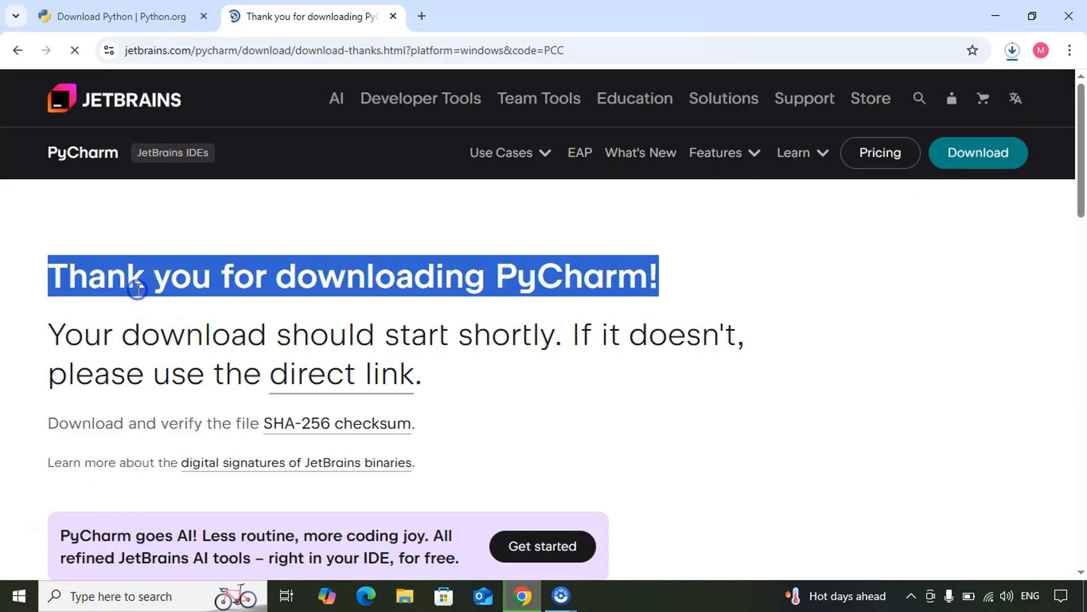
click(1013, 52)
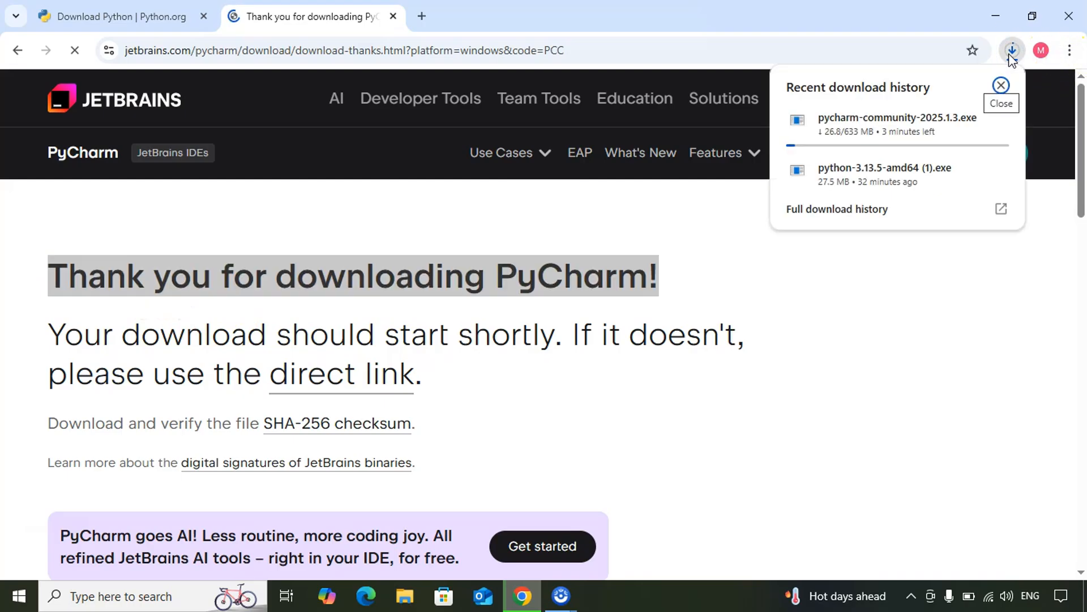
mouse_move(969, 128)
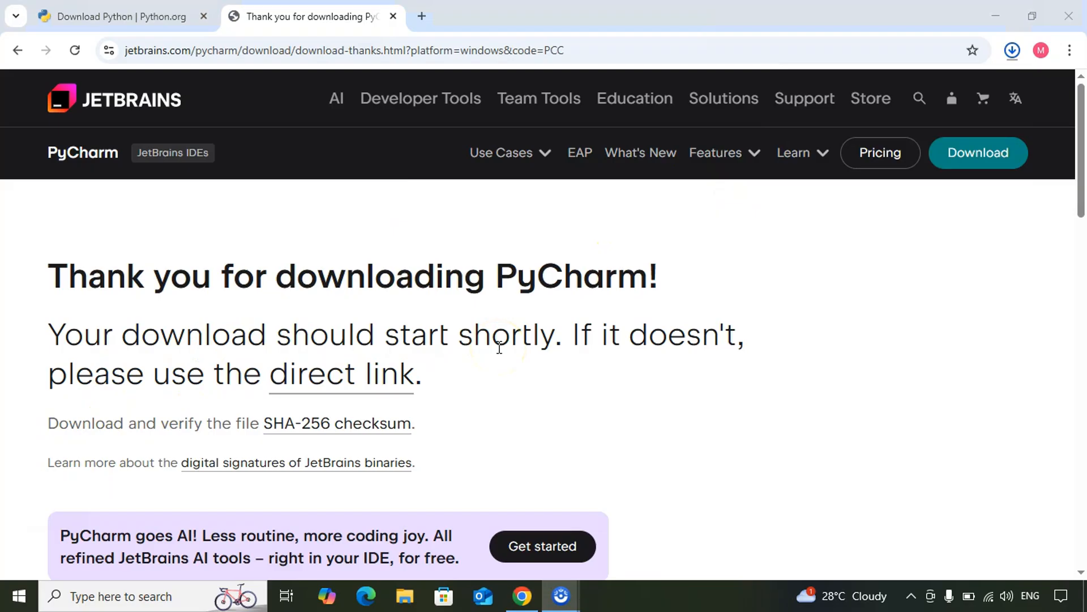
Run the downloaded pycharm-community-2025.1.3.exe installer and accept the default destination folder
click(1013, 57)
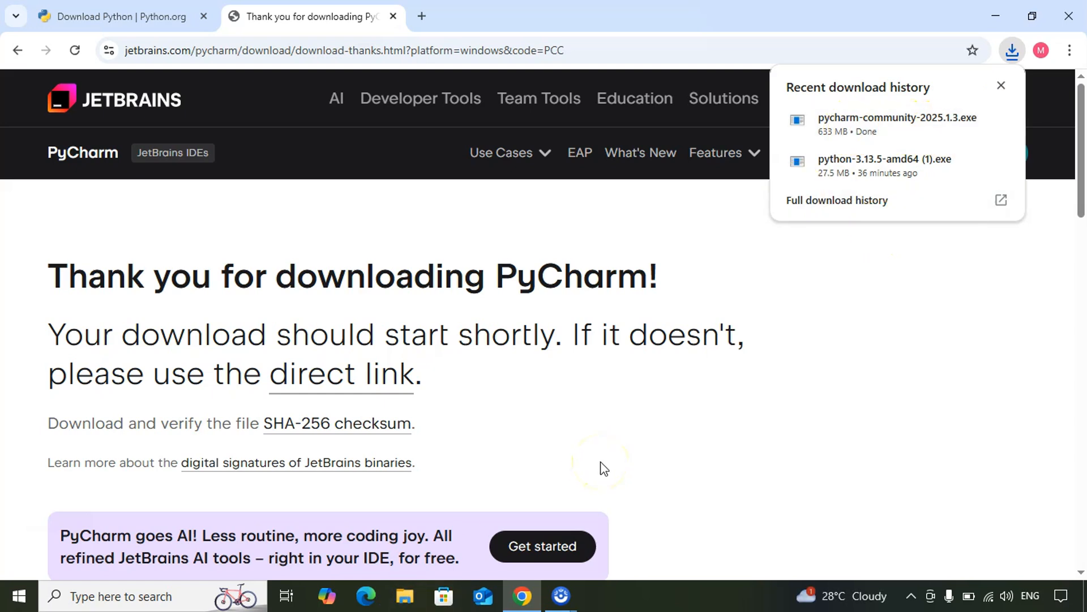
click(882, 127)
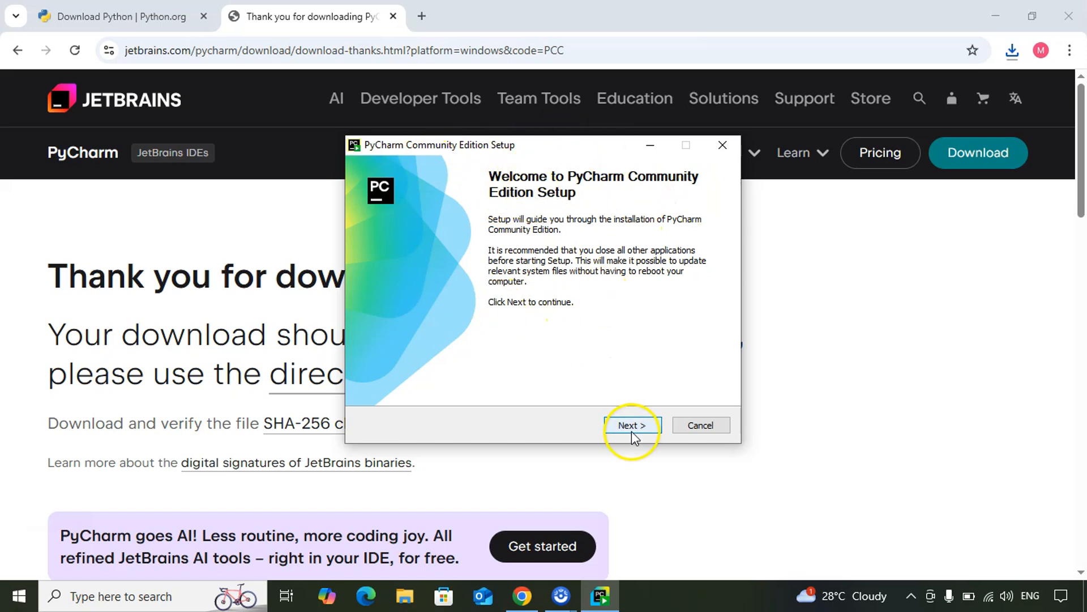
click(648, 428)
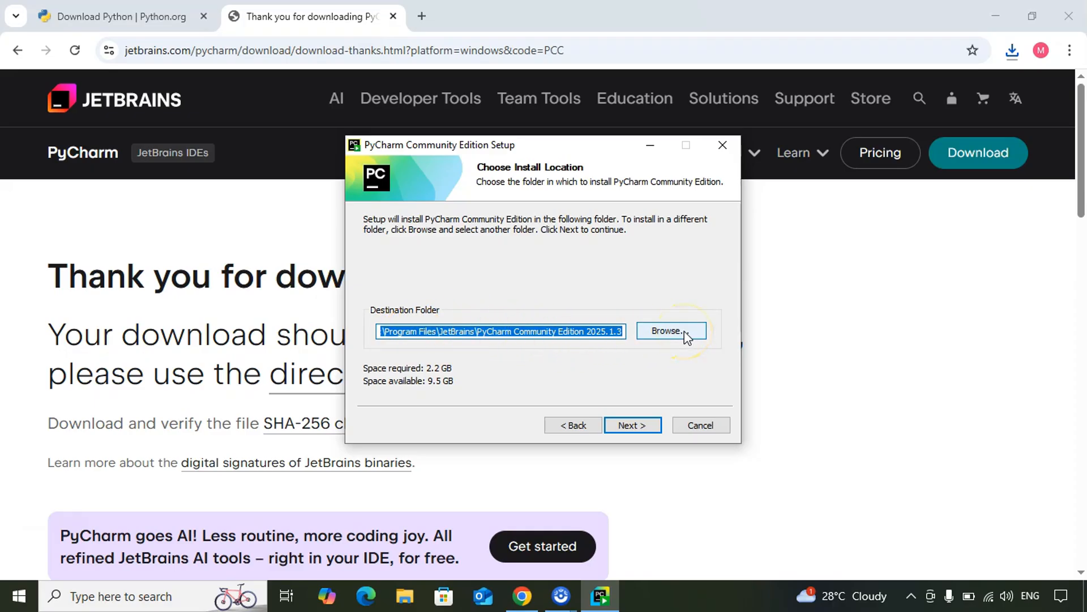
click(648, 429)
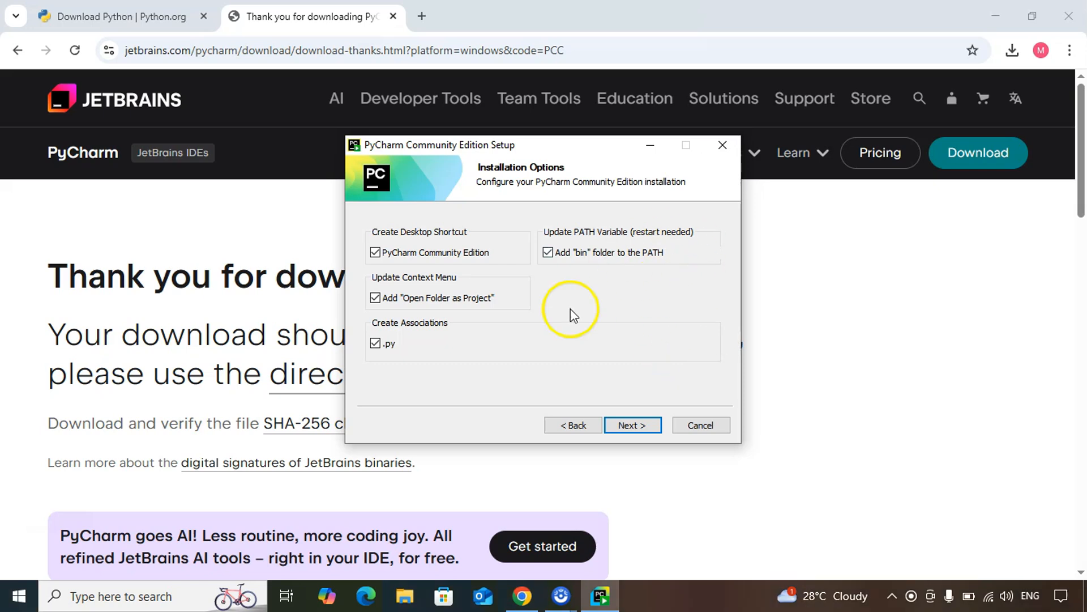
Install with the desktop shortcut, "bin" PATH, "Open Folder as Project" and .py association options enabled, using the JetBrains Start Menu folder
click(629, 428)
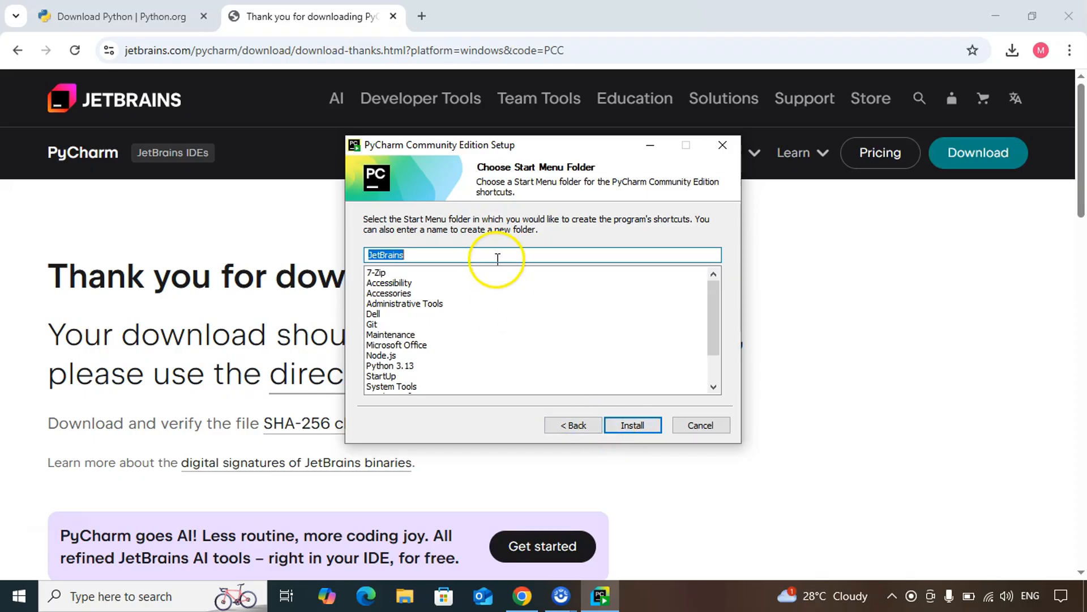
click(404, 255)
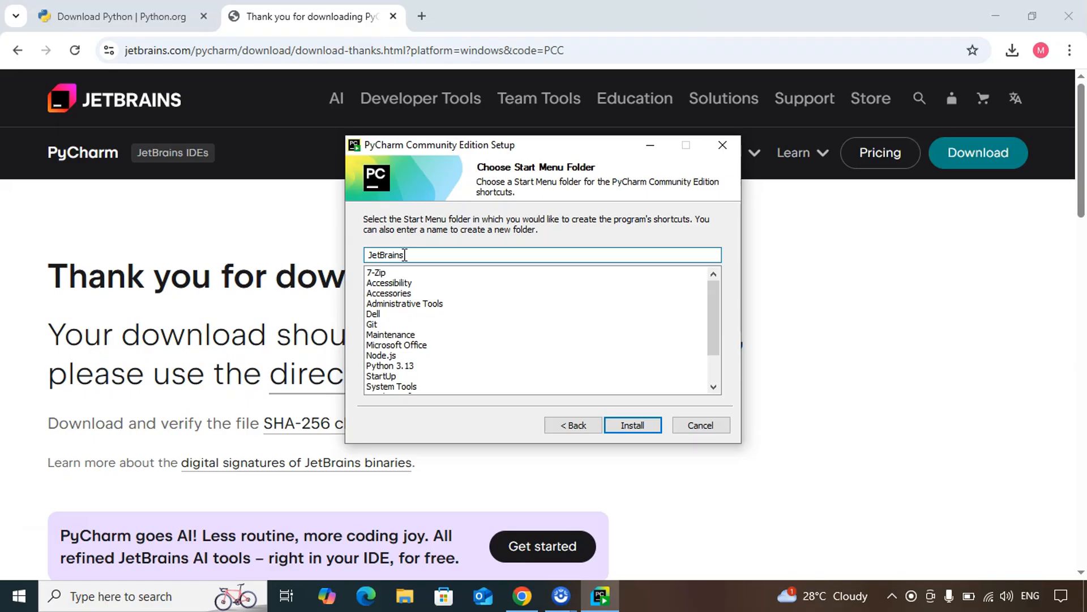
double_click(405, 255)
click(470, 252)
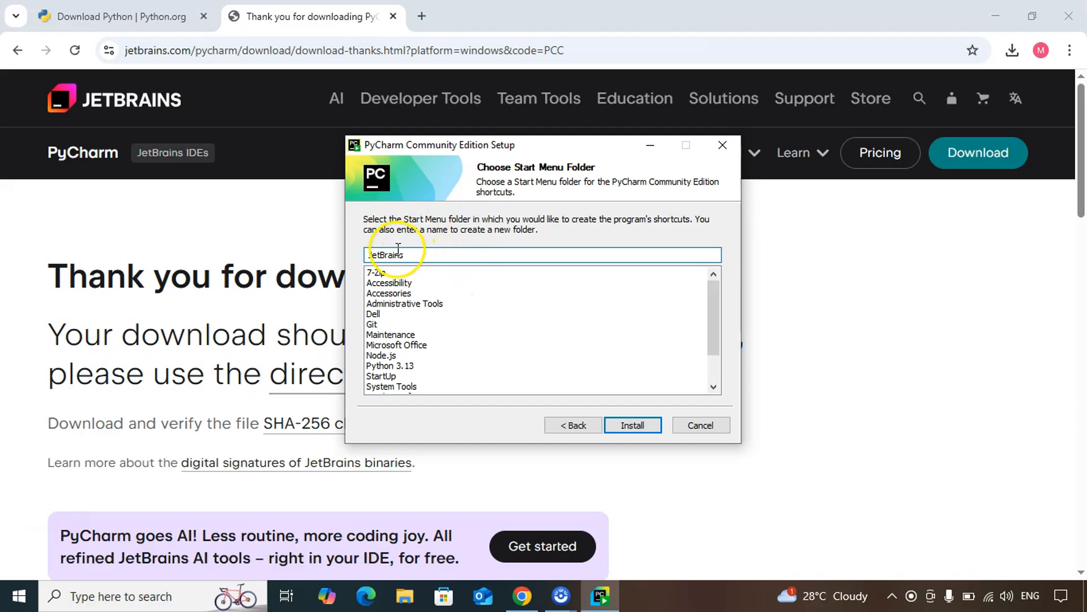
click(635, 425)
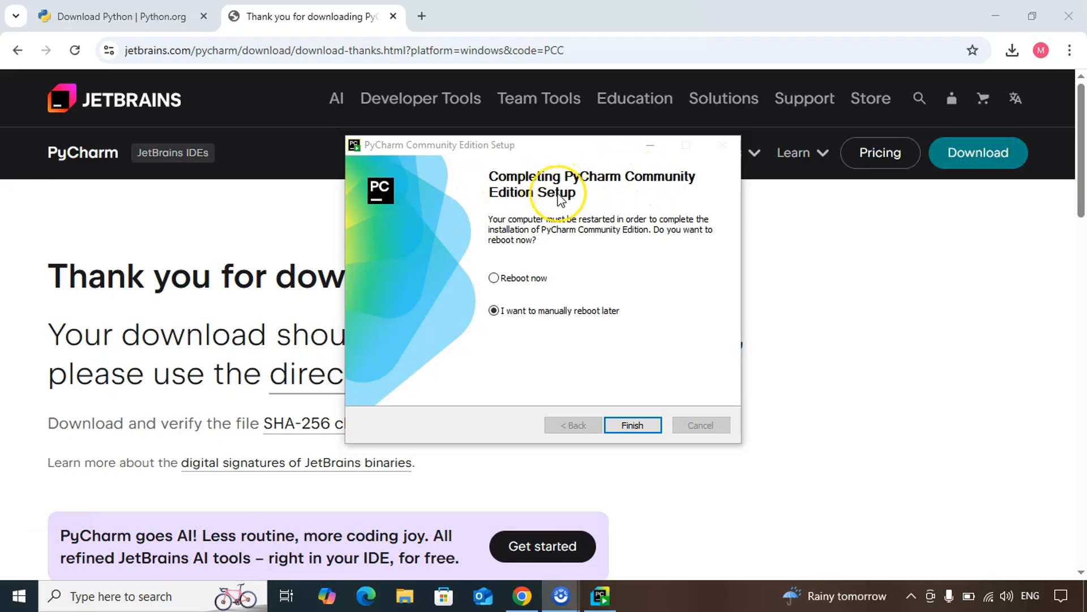
Finish the PyCharm Community Edition setup with the "I want to manually reboot later" option
click(513, 280)
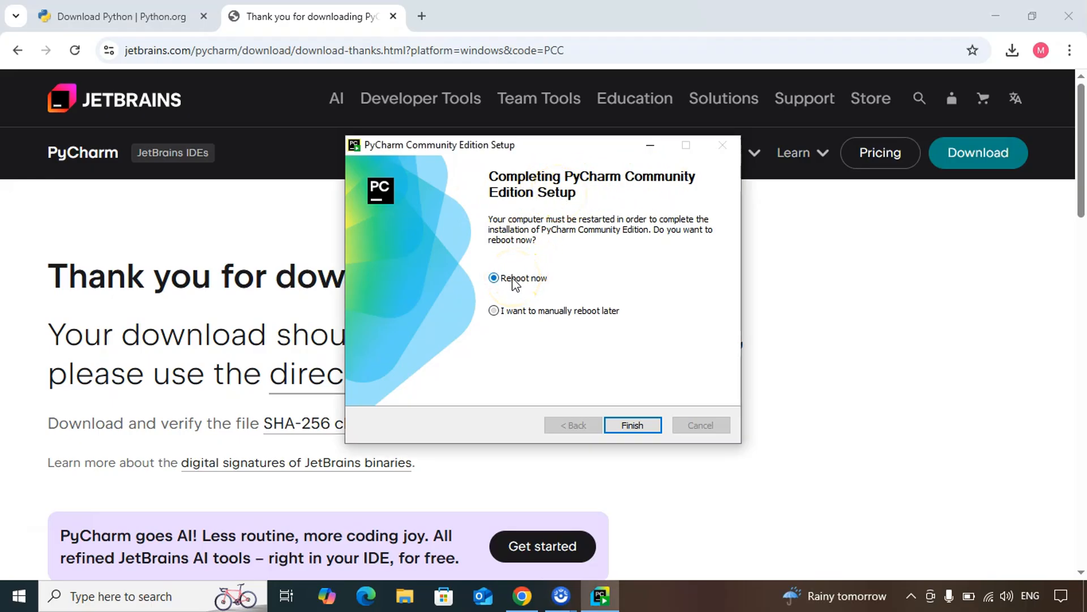
click(513, 314)
click(633, 426)
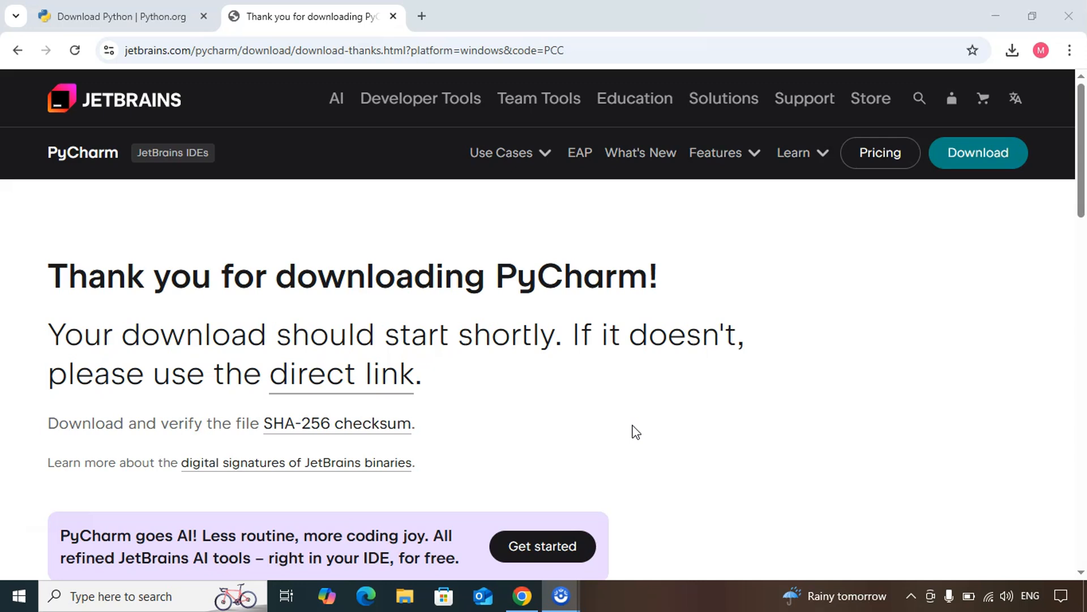
Search Windows for "pycharm", launch PyCharm Community Edition 2025.1.3 and maximize its welcome window
click(135, 599)
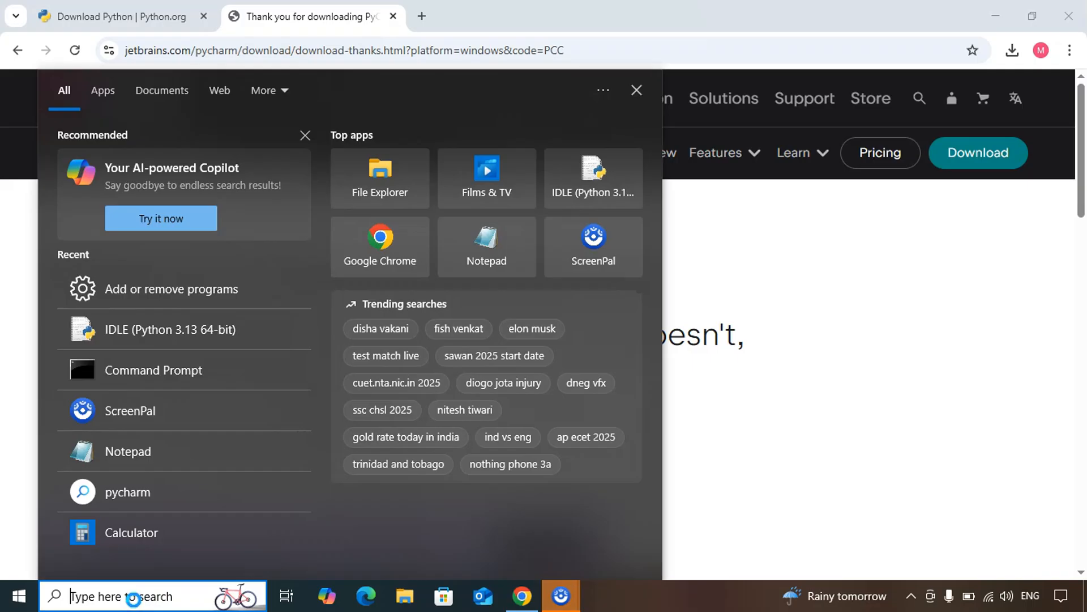
text(pycharm)
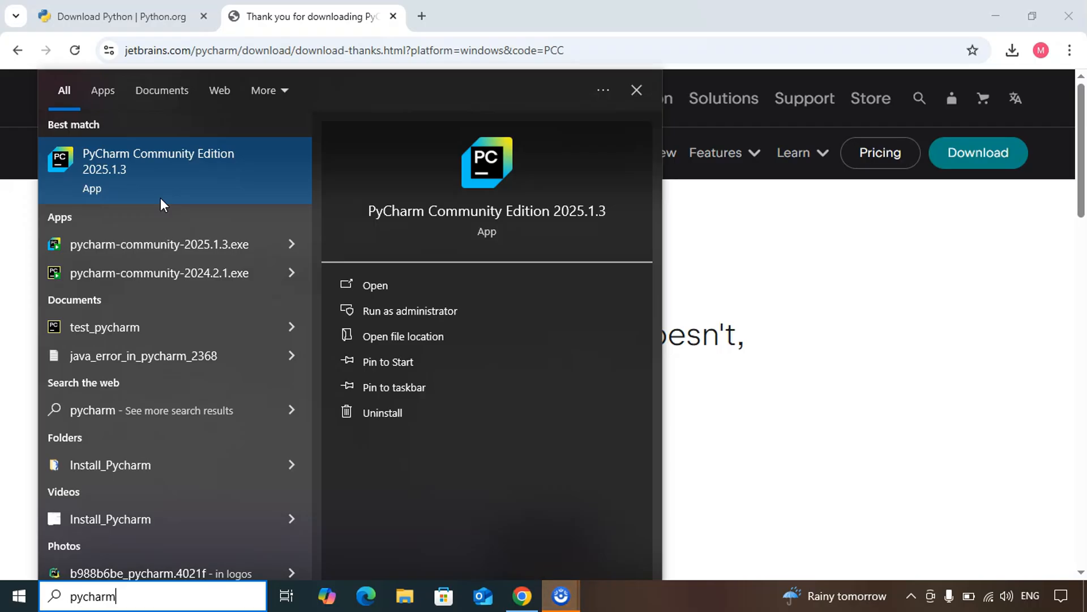
click(129, 192)
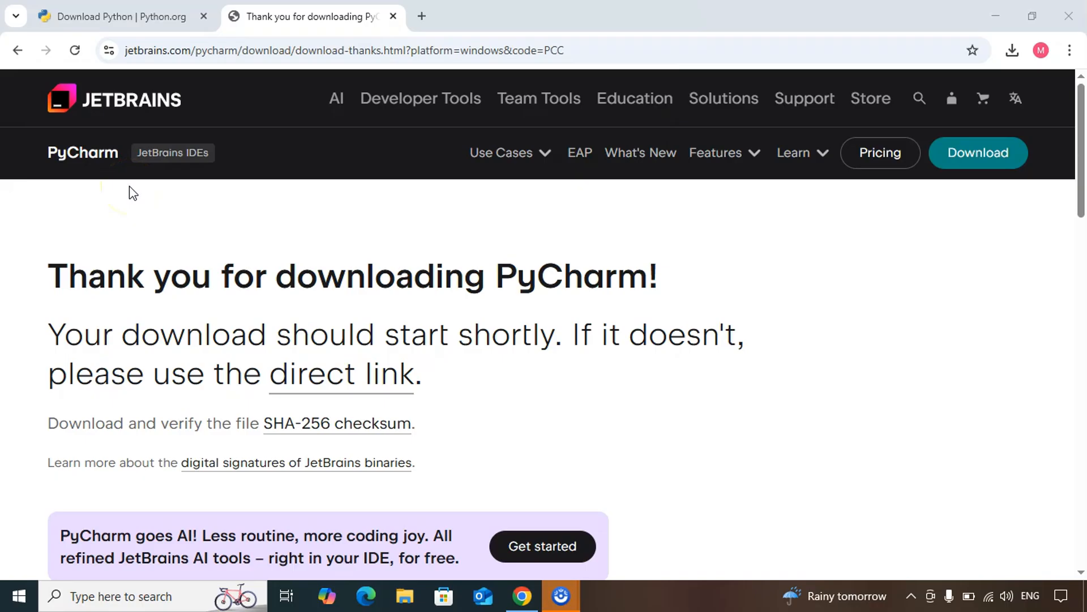
click(546, 218)
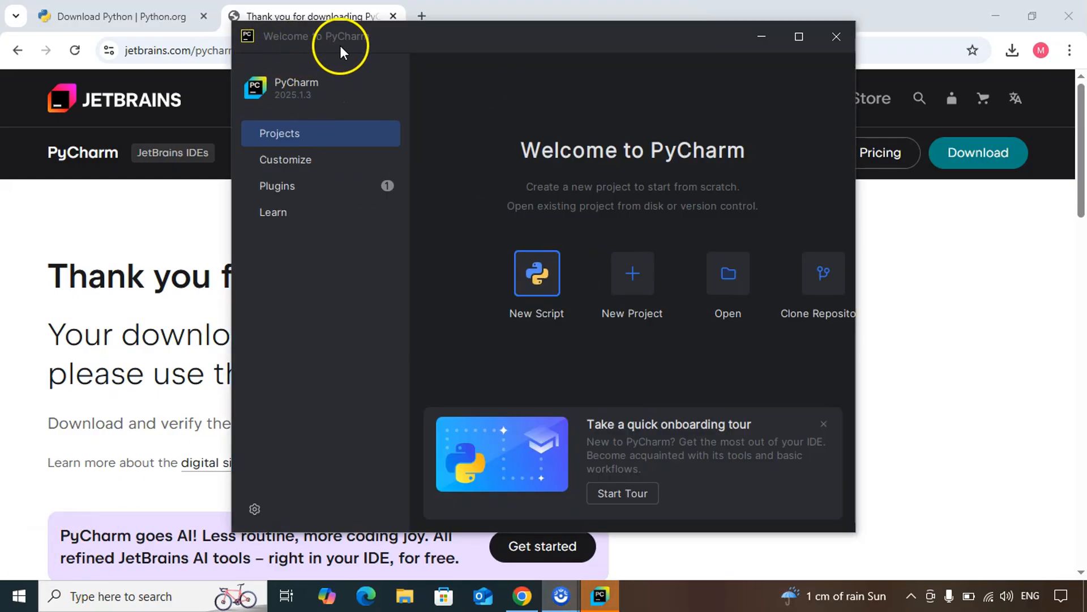
click(793, 36)
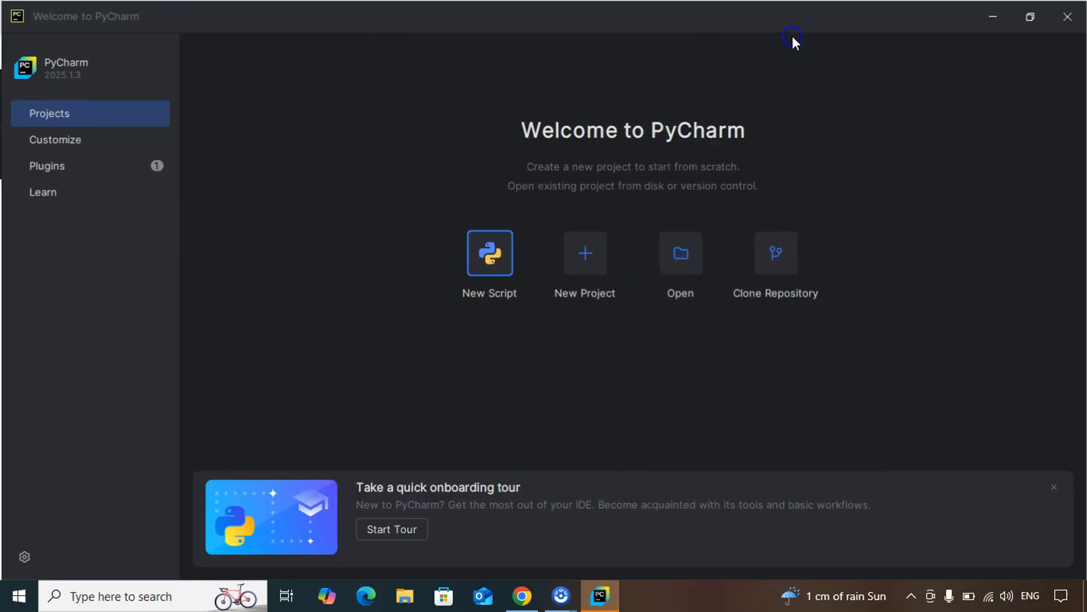
Set the IDE theme to Light in the Customize settings and review the available editor color schemes
click(126, 105)
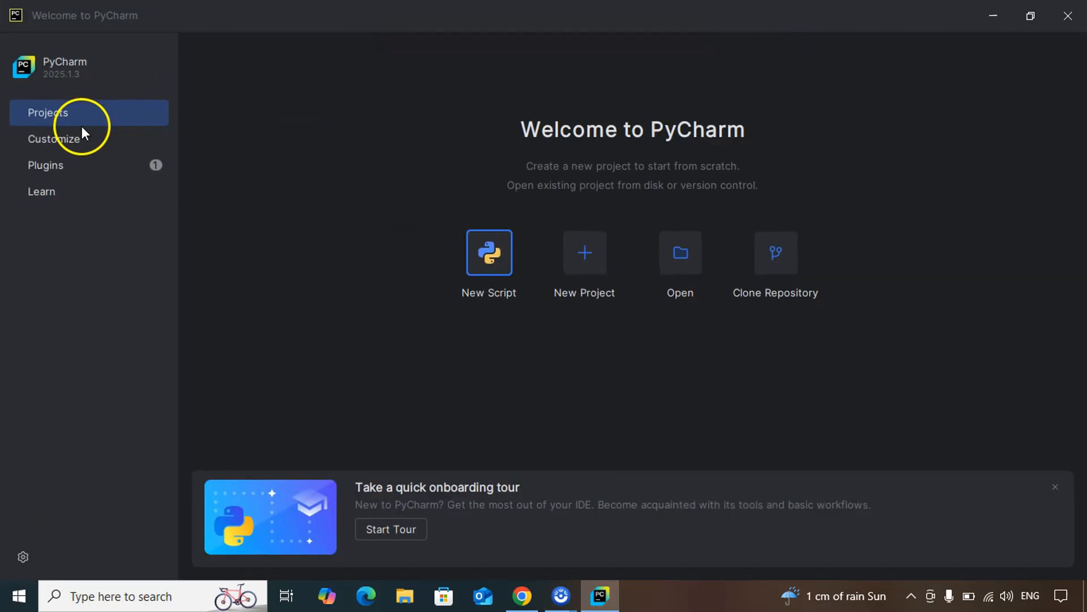
click(74, 141)
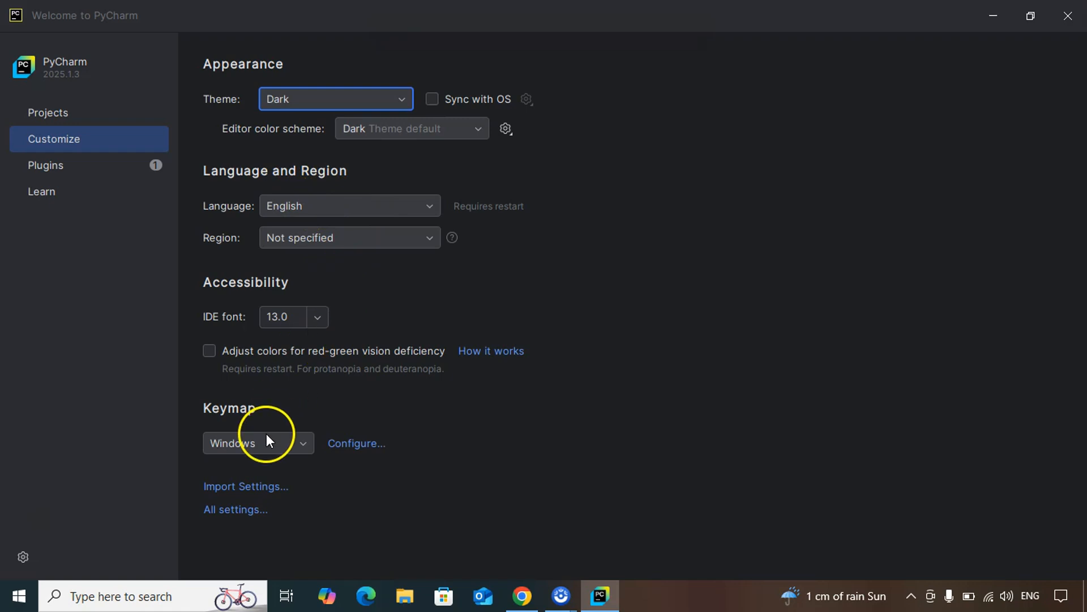
click(348, 99)
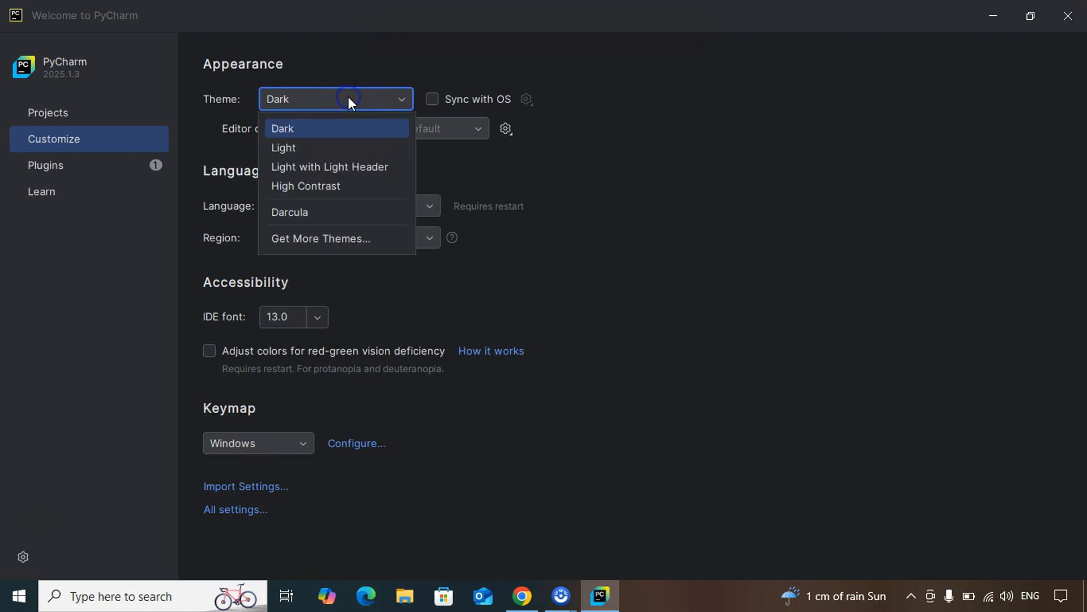
click(332, 148)
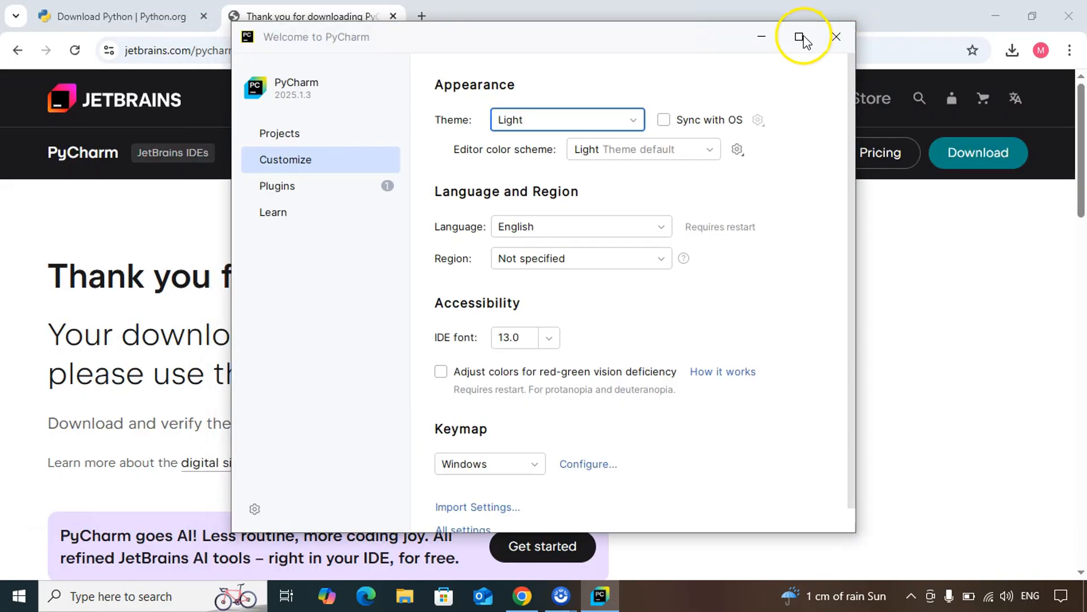
click(800, 37)
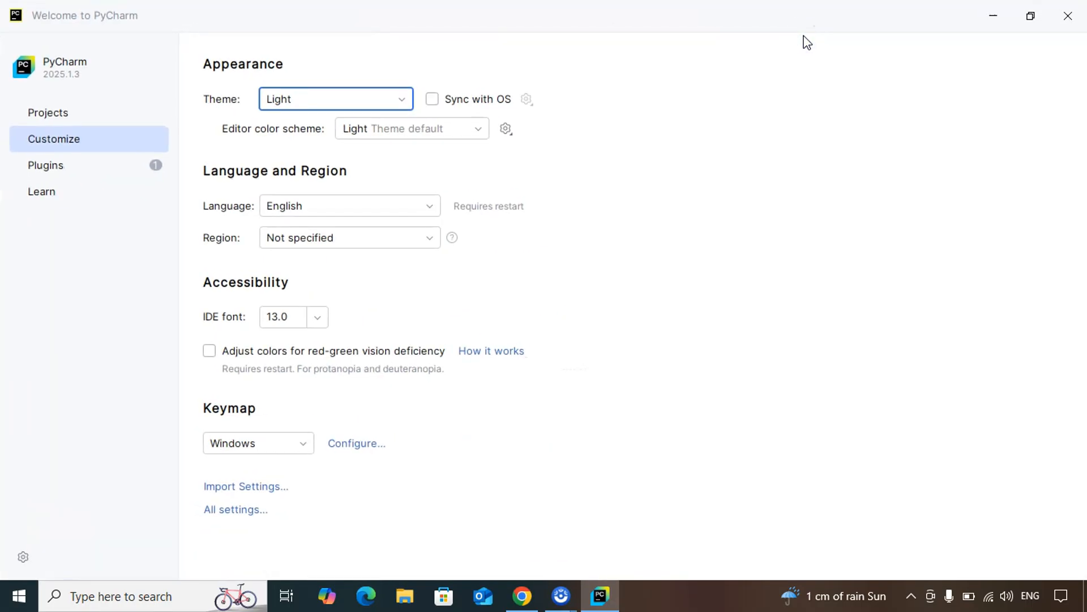
click(455, 136)
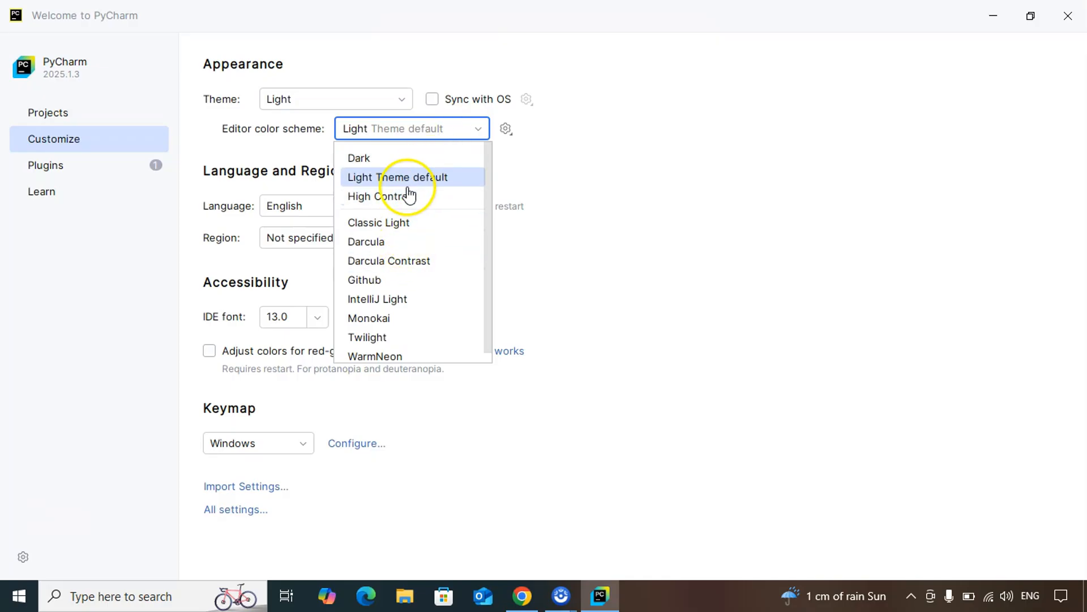
click(719, 103)
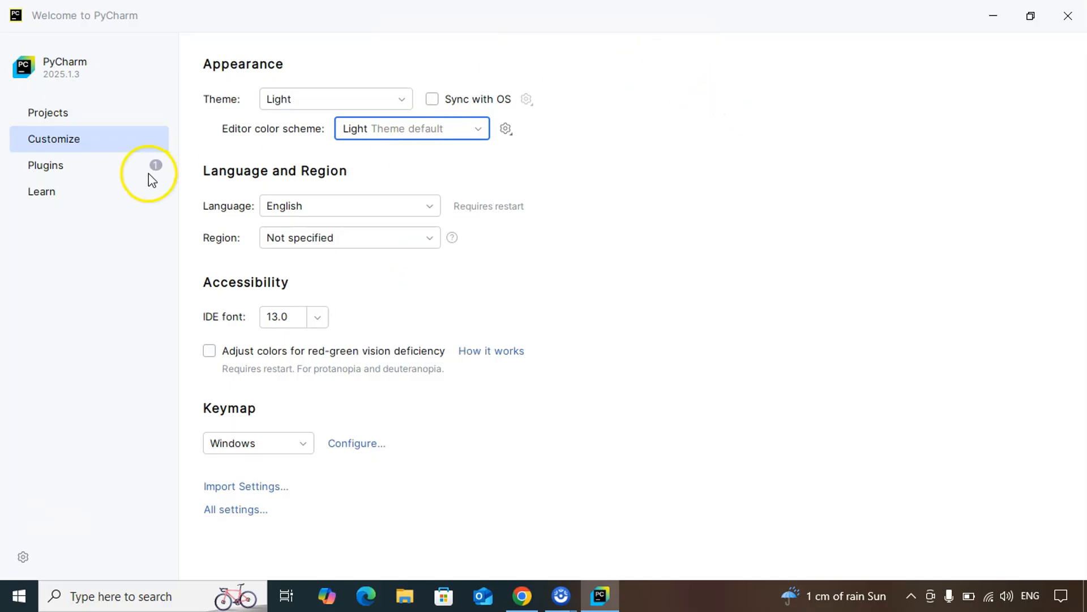
Look over the suggested Docker plugin in the Marketplace and the Learn page's courses, then return to the Projects page
click(97, 172)
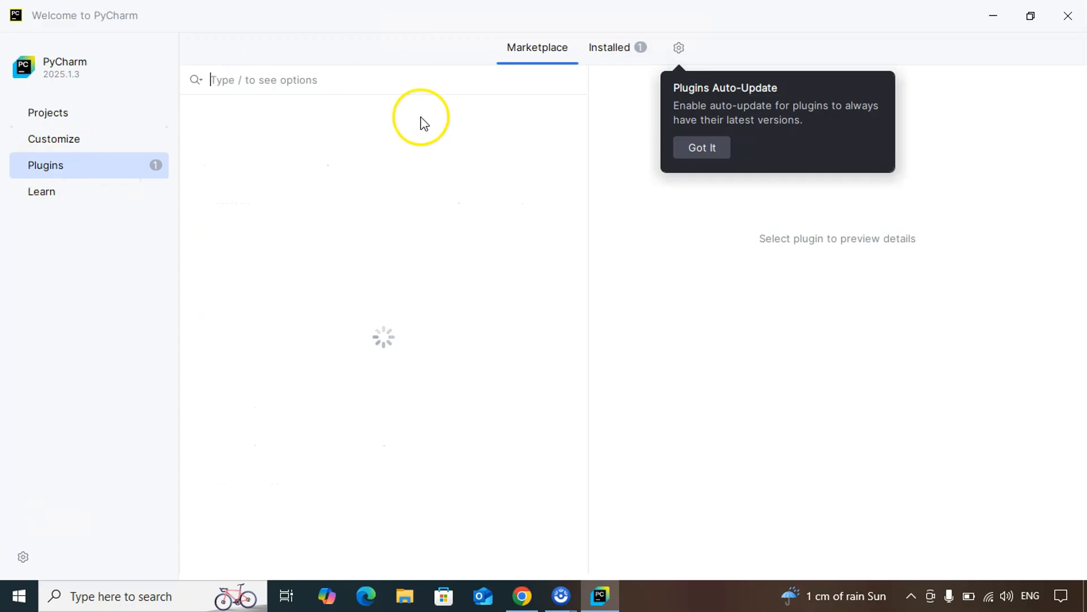
click(702, 148)
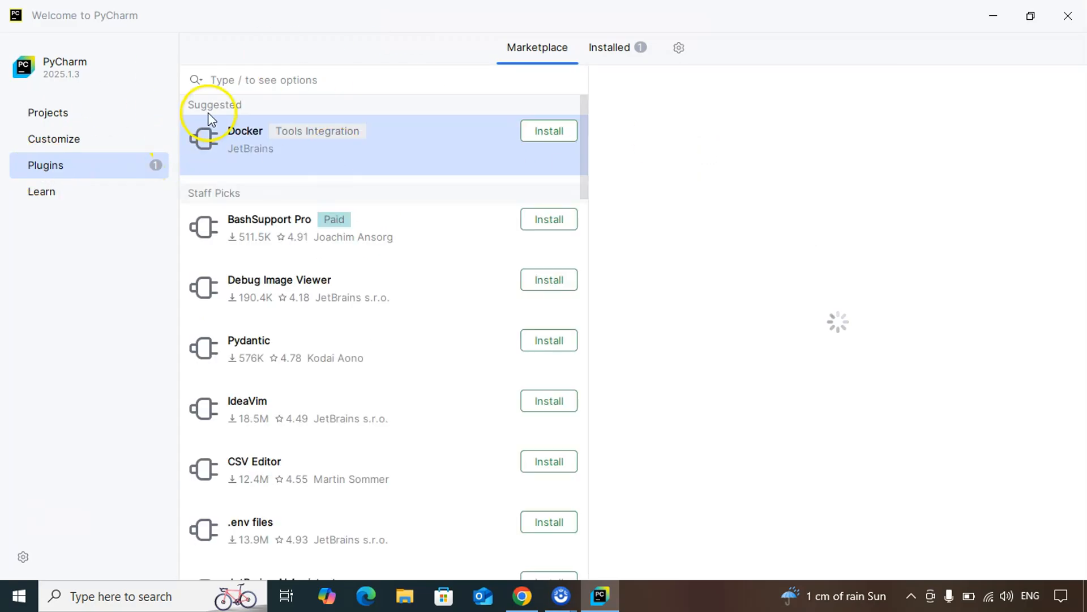
click(352, 156)
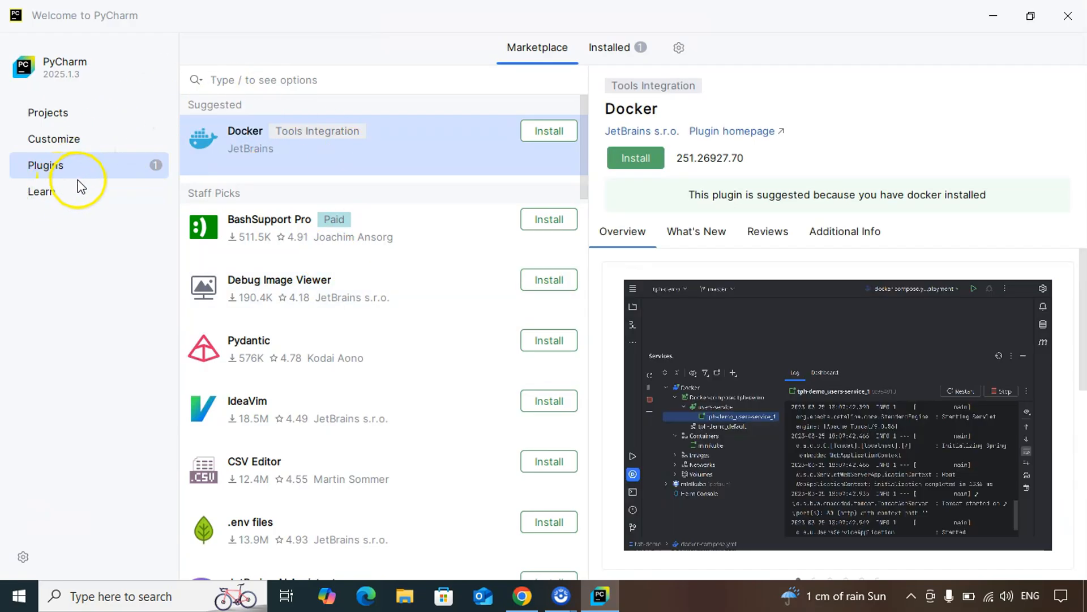
click(35, 192)
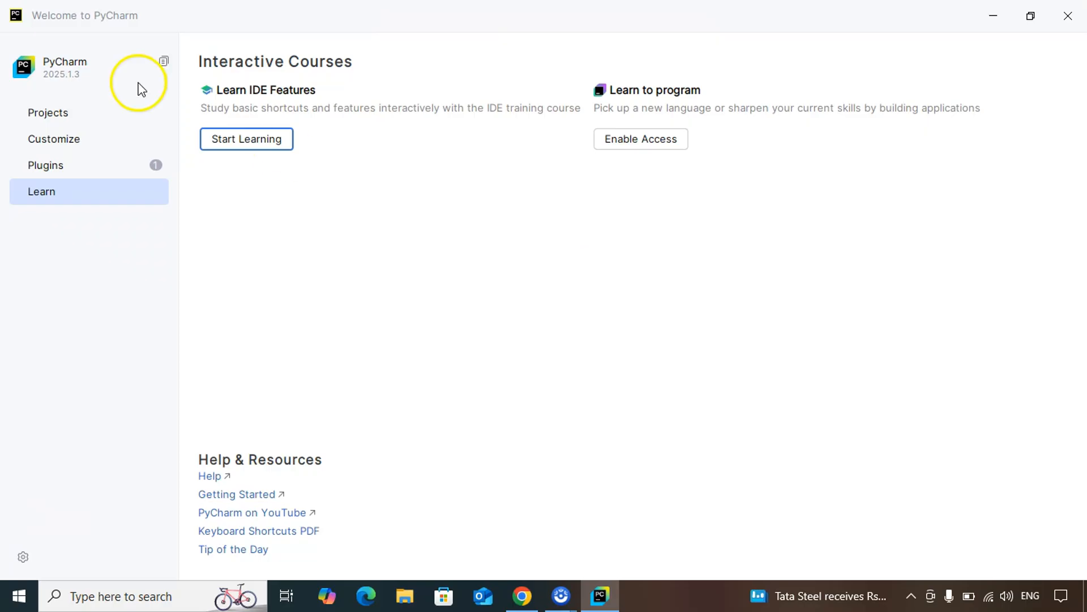
click(64, 136)
click(54, 114)
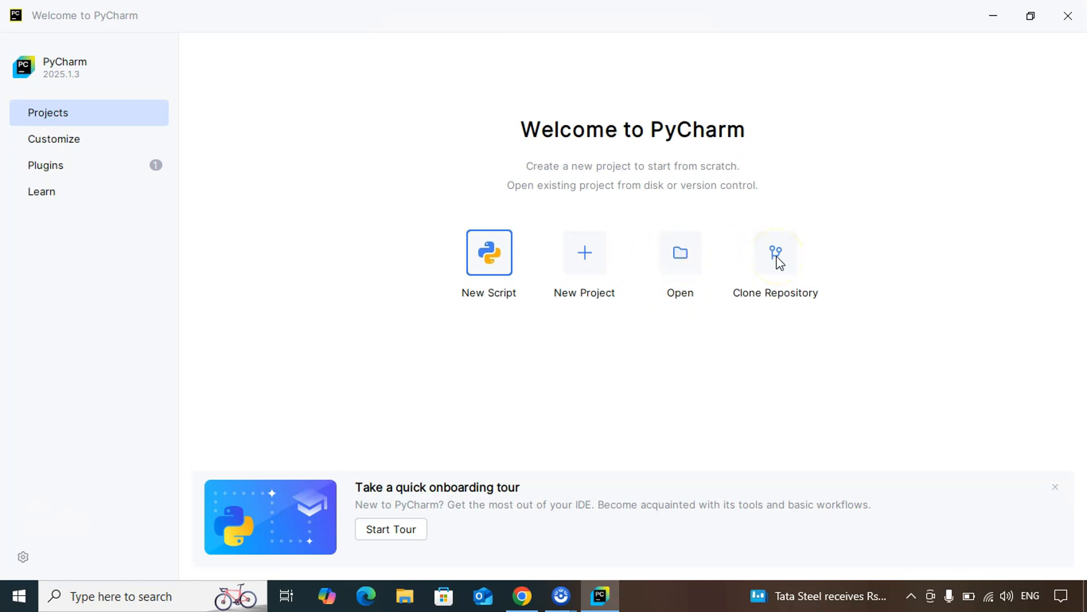
Start a new Pure Python project and set its folder name to my_project within the PycharmProjects location
click(592, 260)
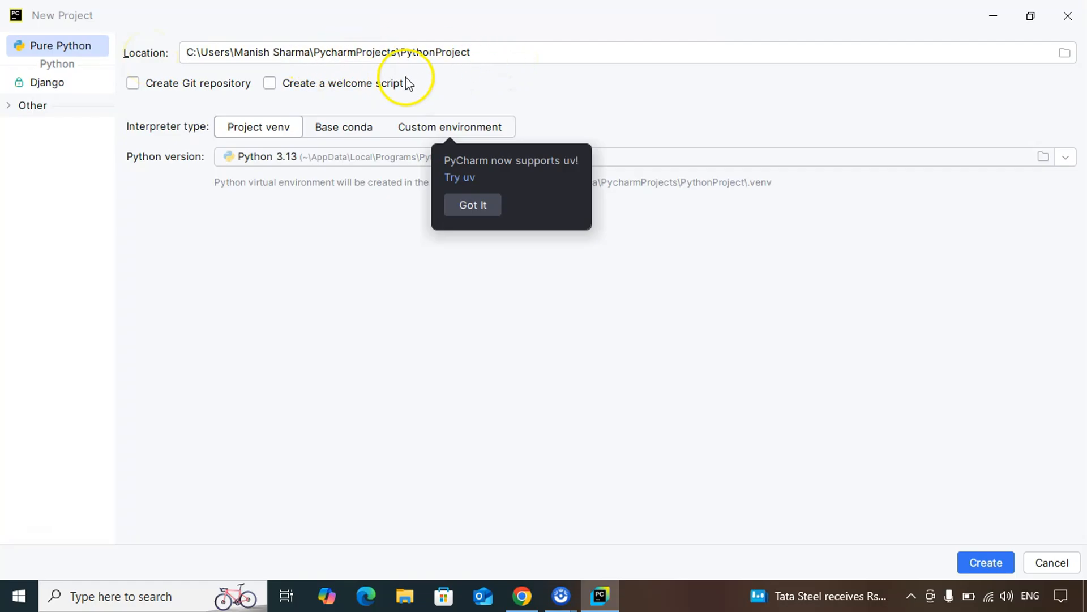
double_click(331, 51)
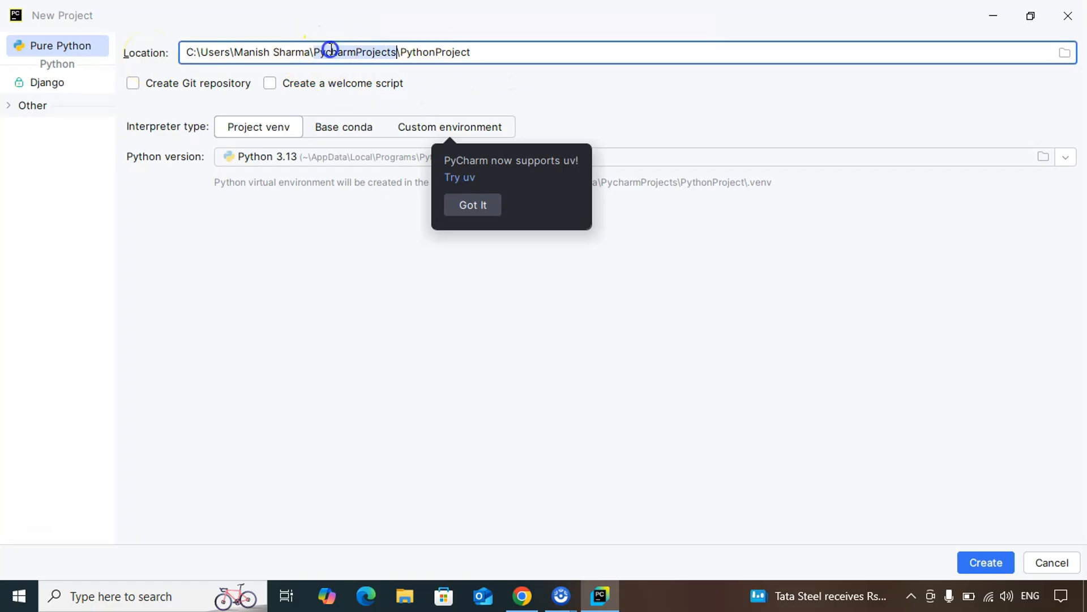
double_click(449, 54)
click(448, 59)
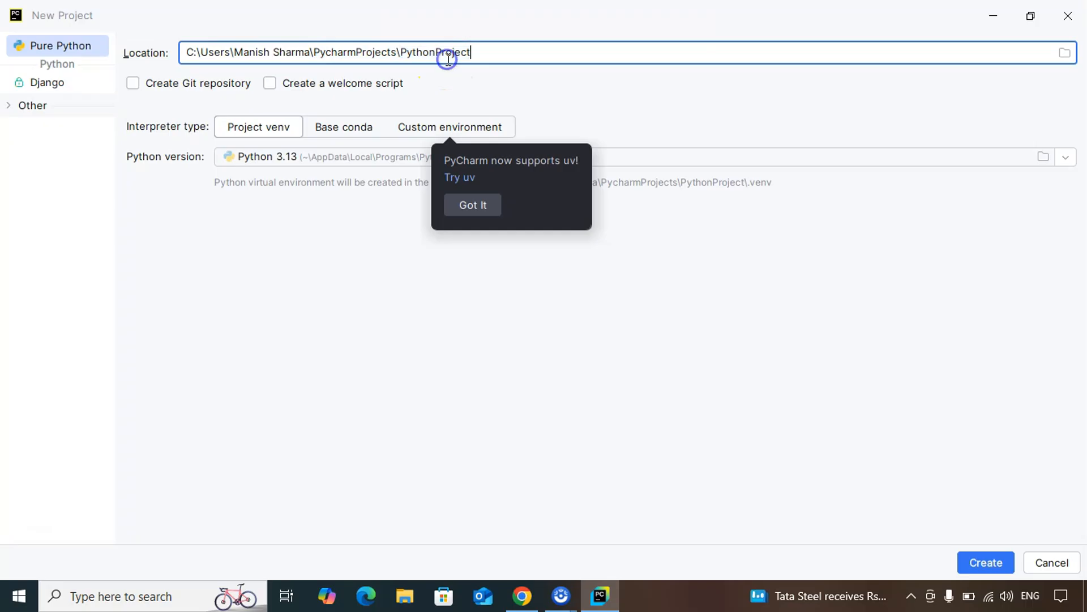
double_click(432, 62)
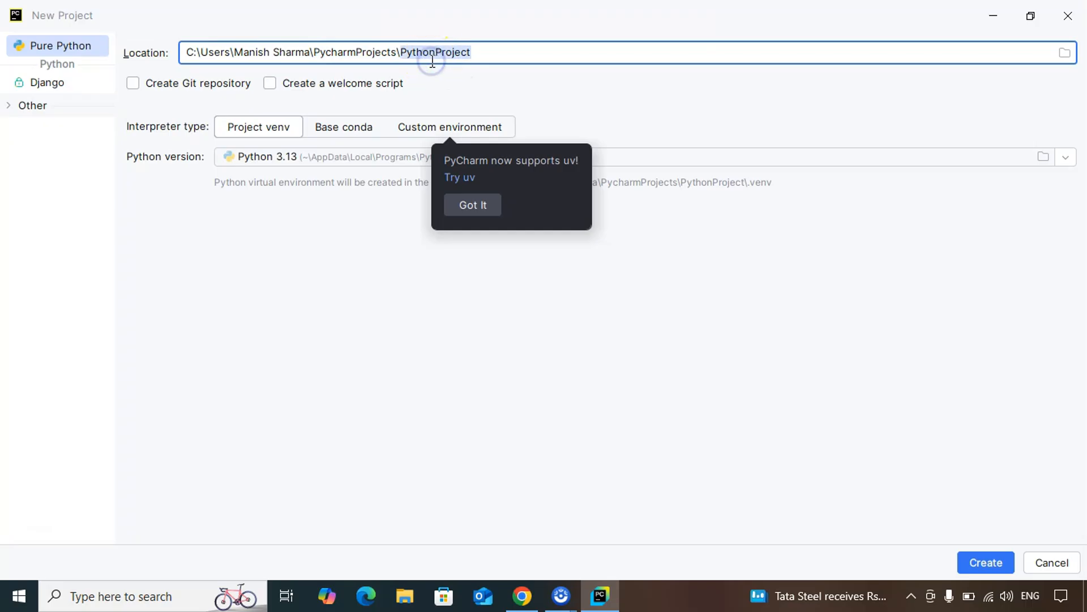
drag(311, 51, 476, 52)
click(503, 53)
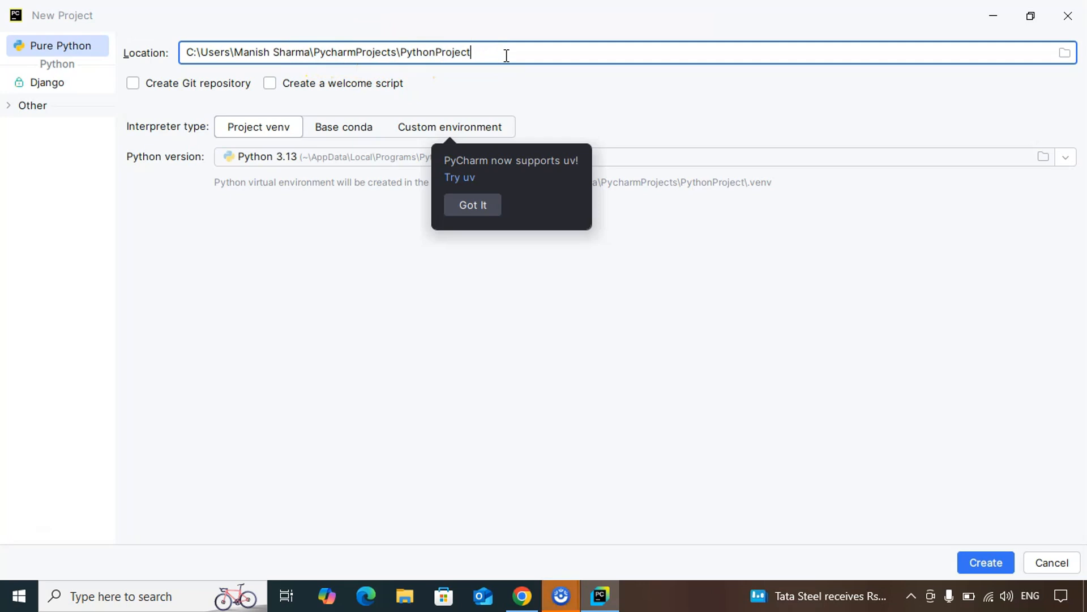
double_click(446, 54)
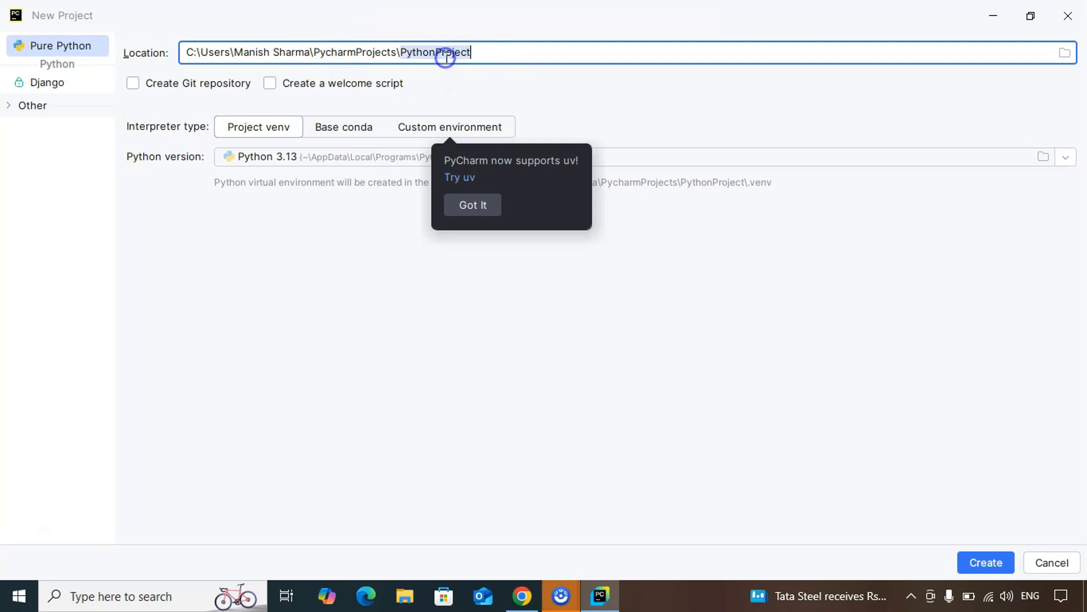
text(my)
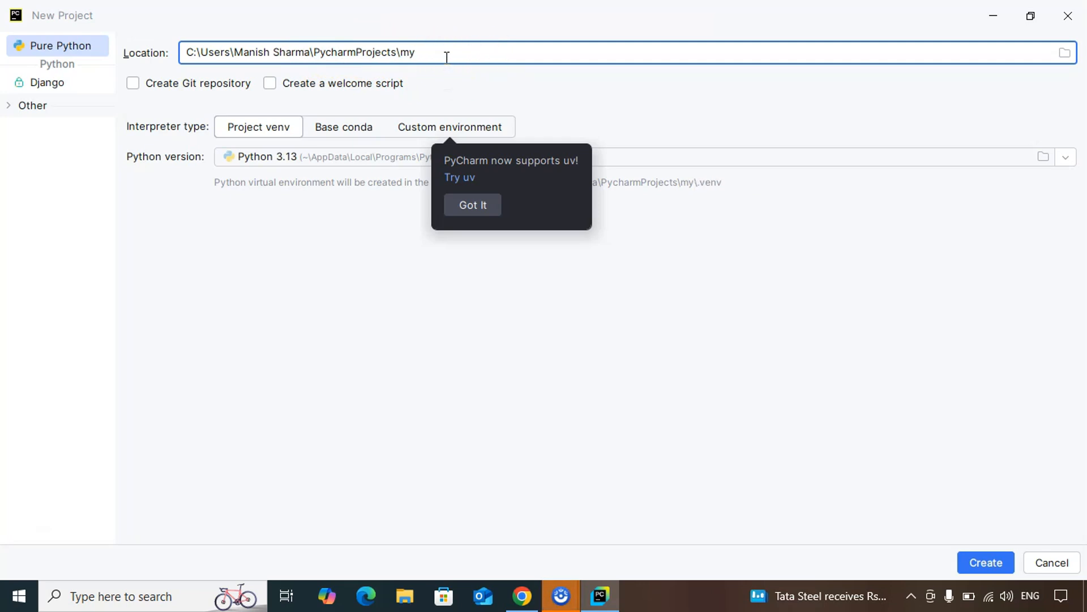
text(_project)
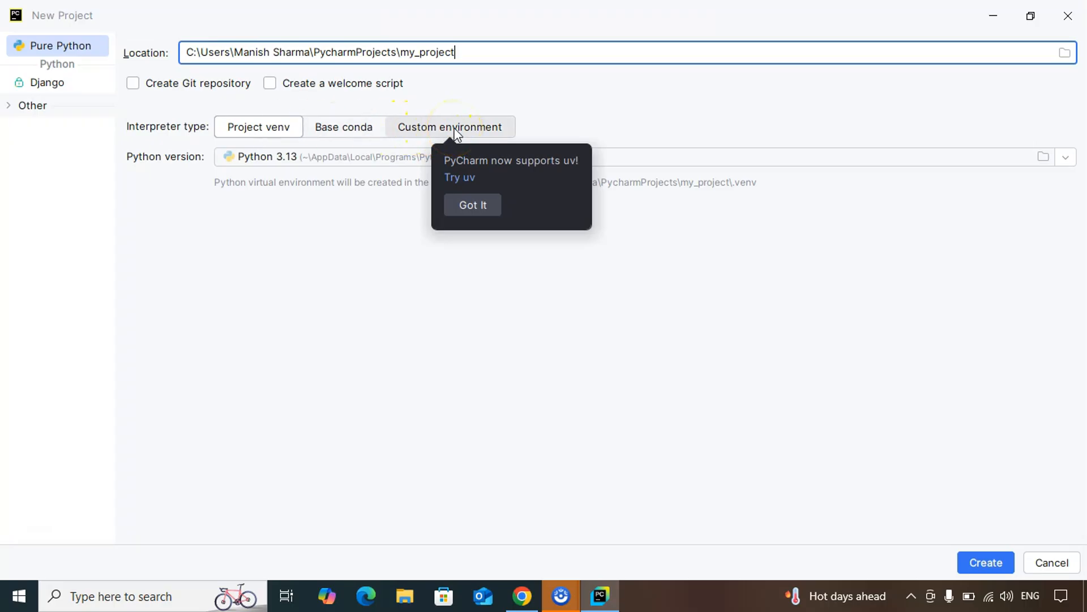
Dismiss the uv tip, review the Custom environment options, and set the interpreter to Project venv with Python 3.13
click(478, 206)
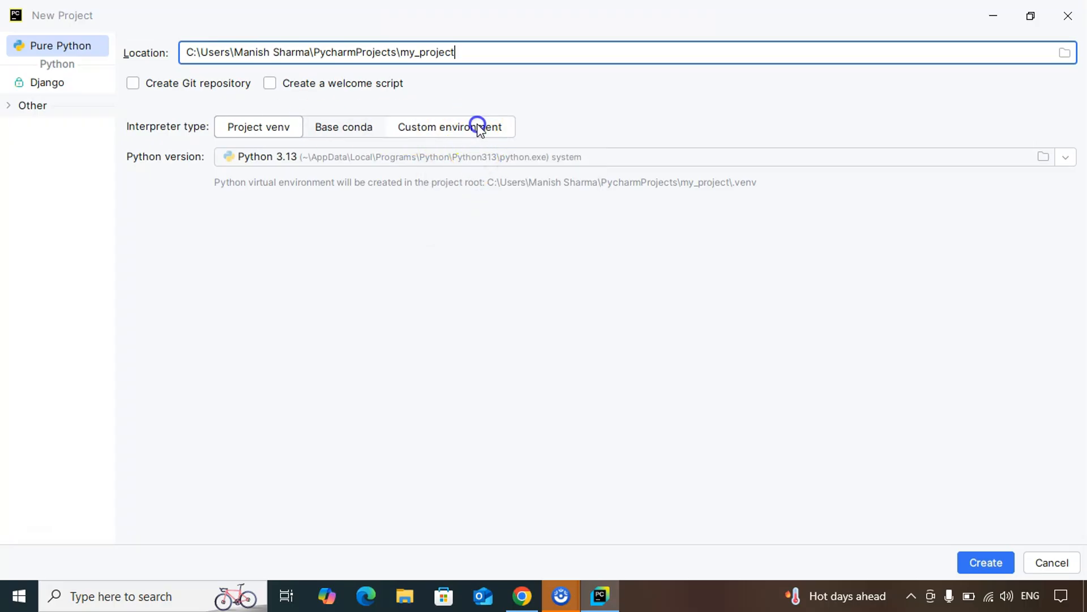
click(478, 127)
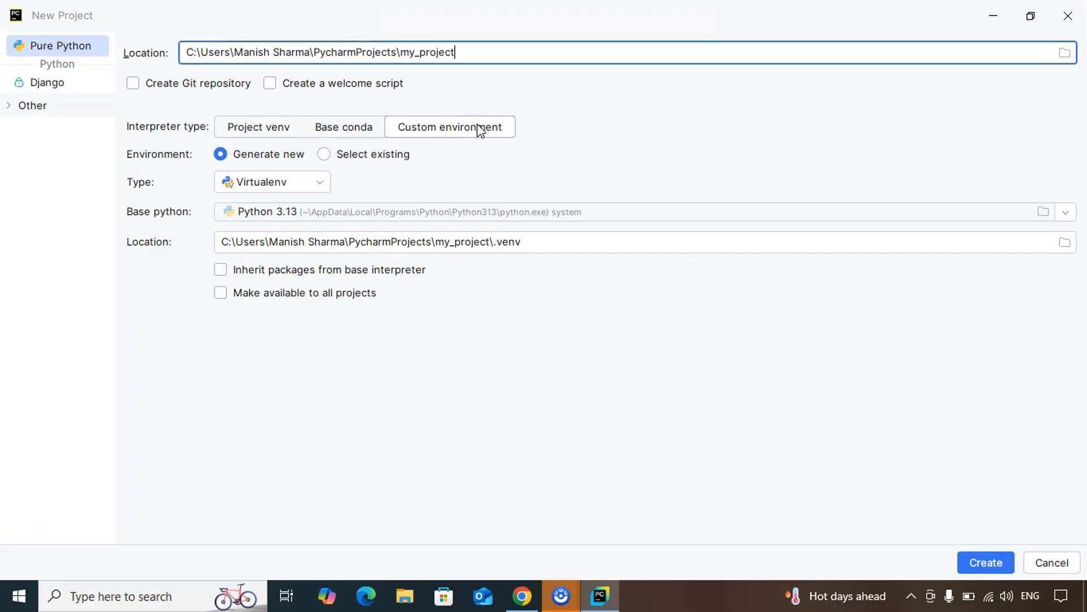
click(274, 128)
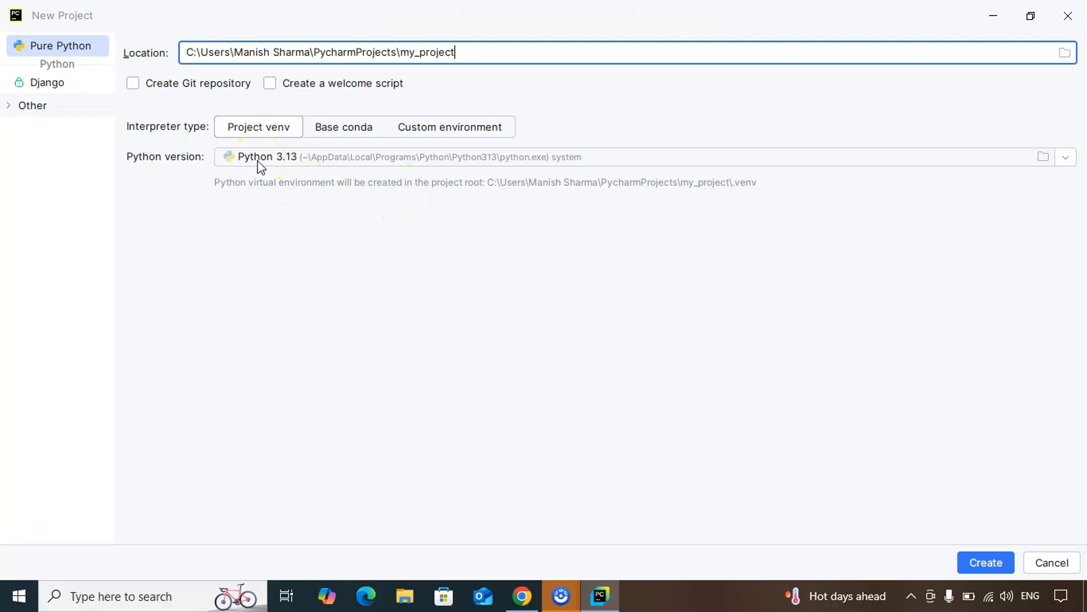
click(290, 159)
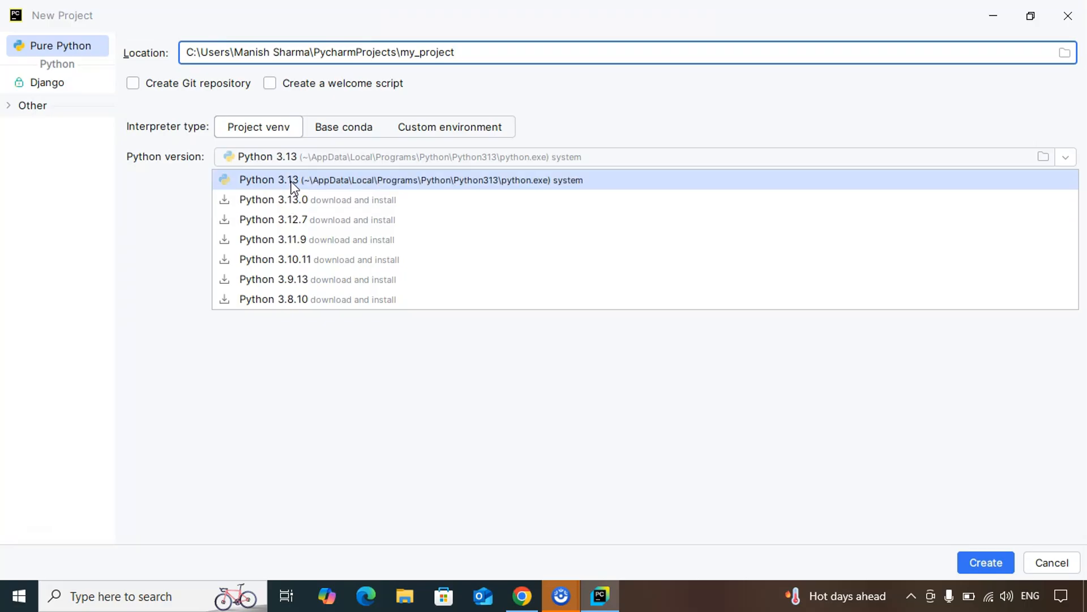
click(286, 183)
click(280, 183)
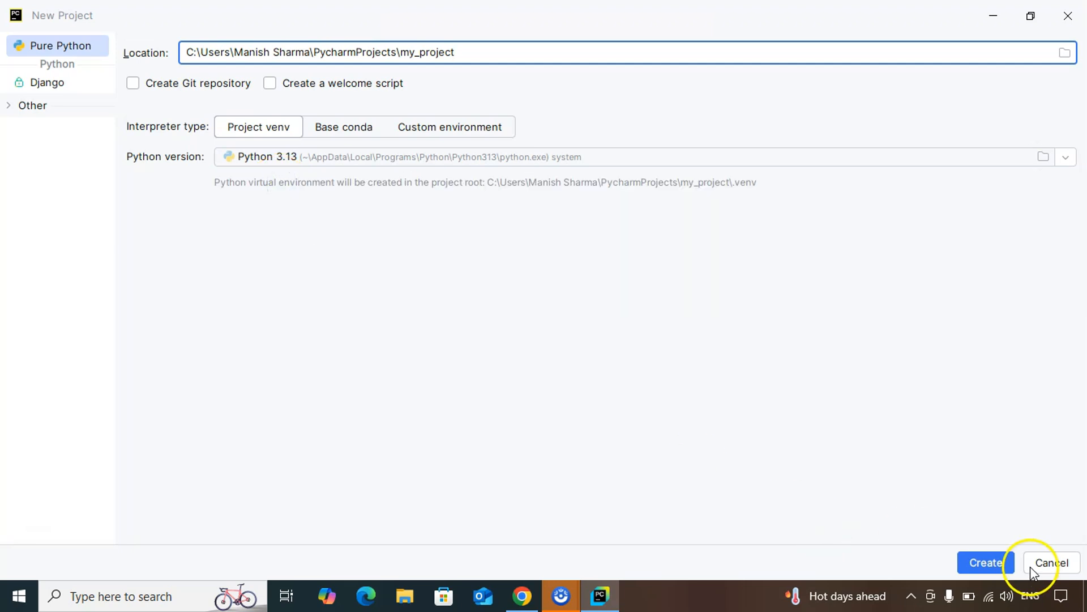
Create the project, maximizing its window and declining the Windows Defender Firewall access request for PyCharm
click(997, 561)
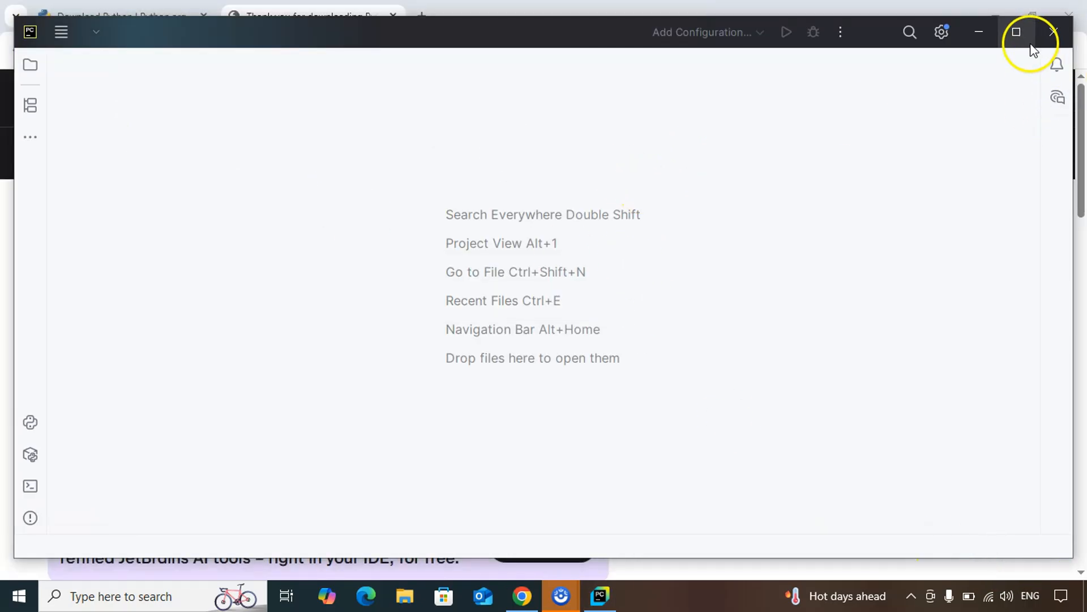
click(1016, 31)
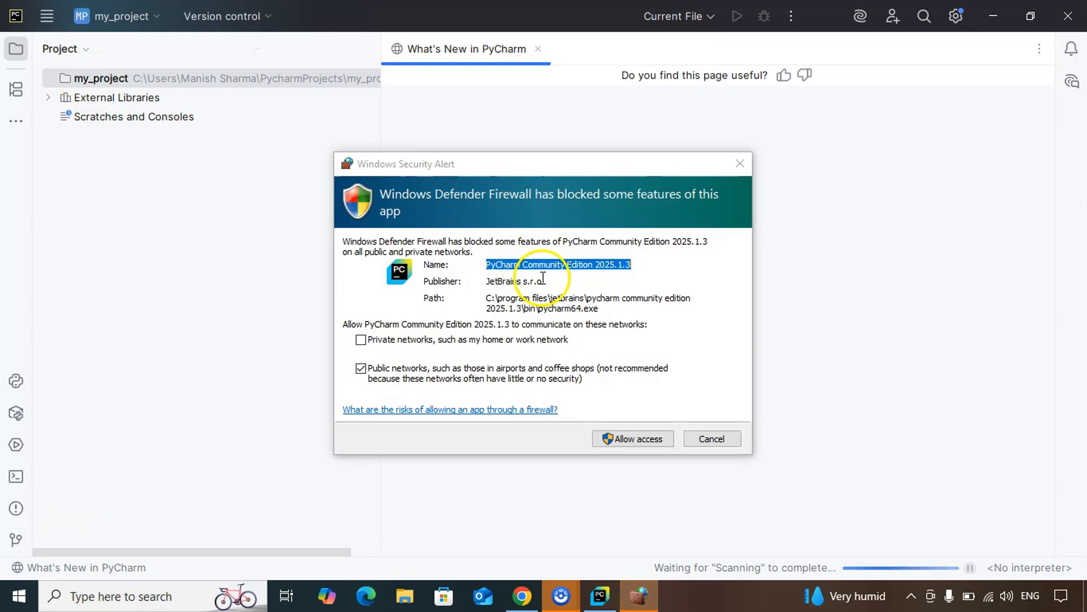
click(561, 276)
click(721, 442)
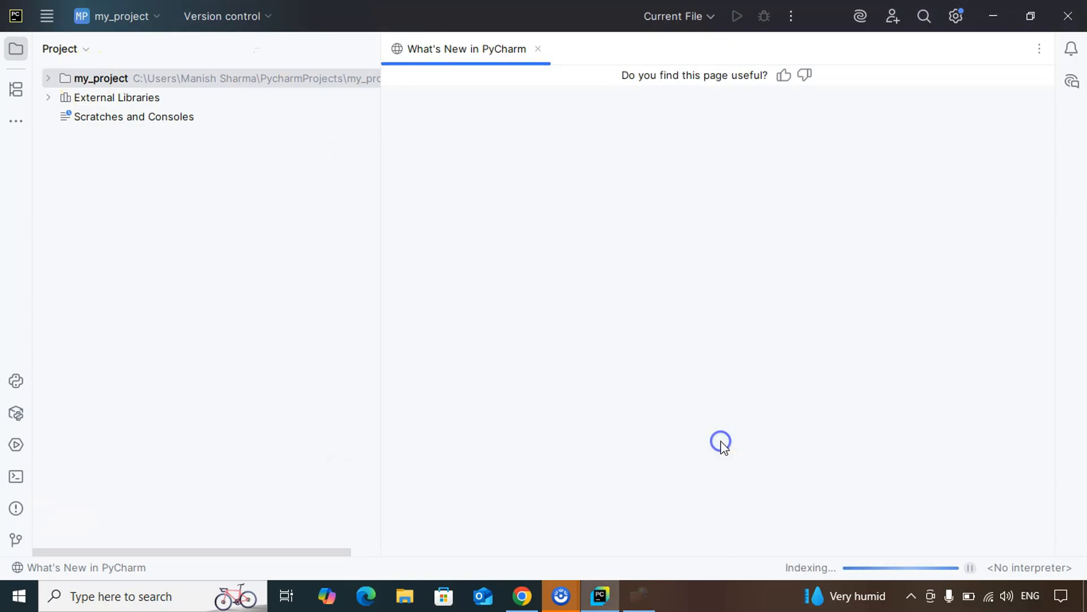
Expand the my_project folder and create a new Python file named code.py in it
click(49, 78)
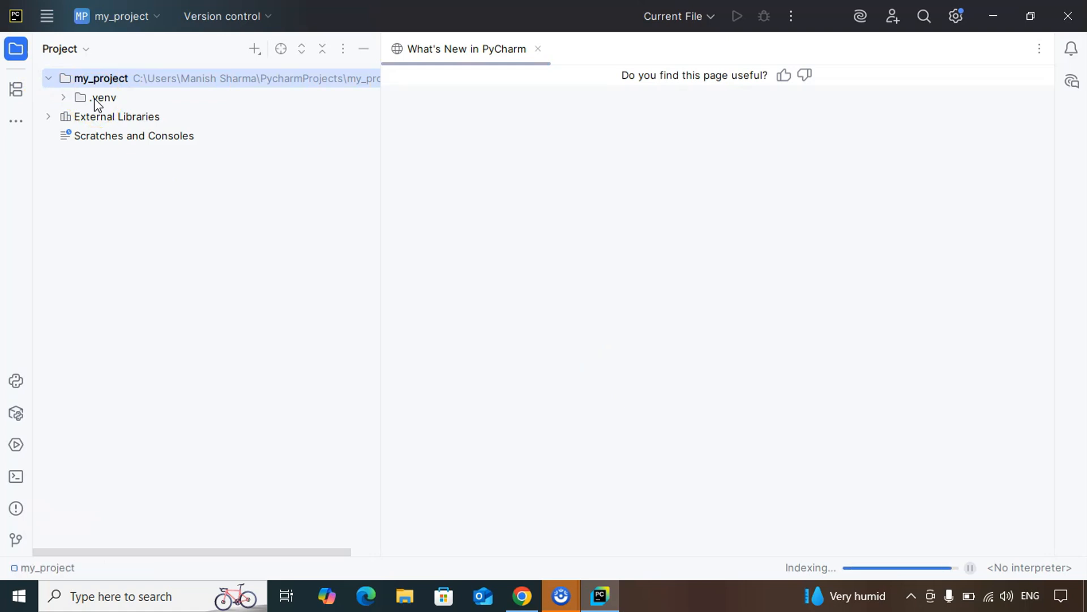
click(104, 80)
click(127, 81)
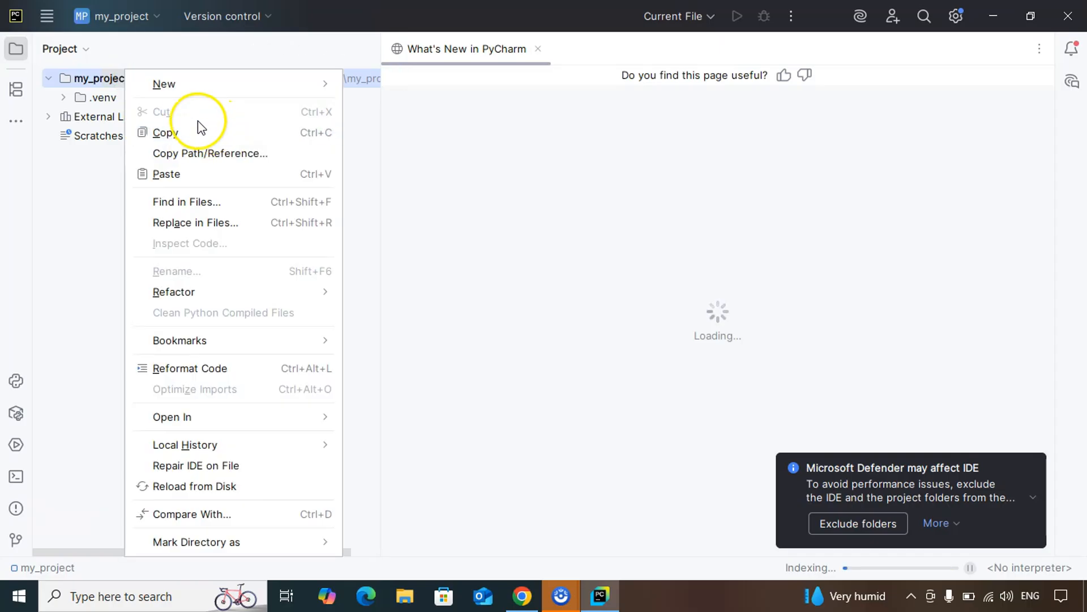
mouse_move(191, 84)
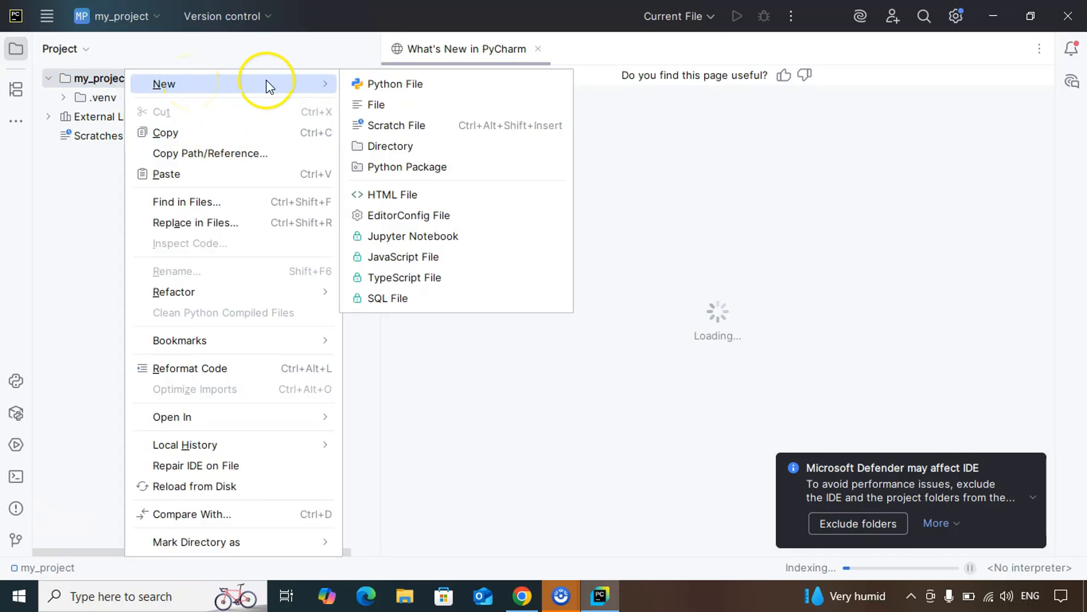
click(391, 90)
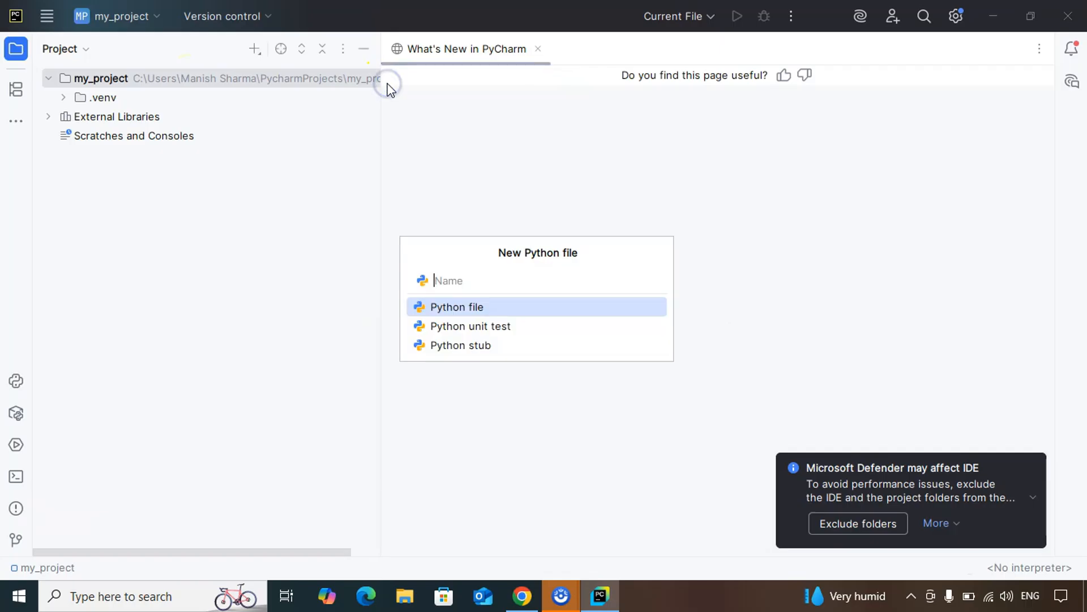
text(code)
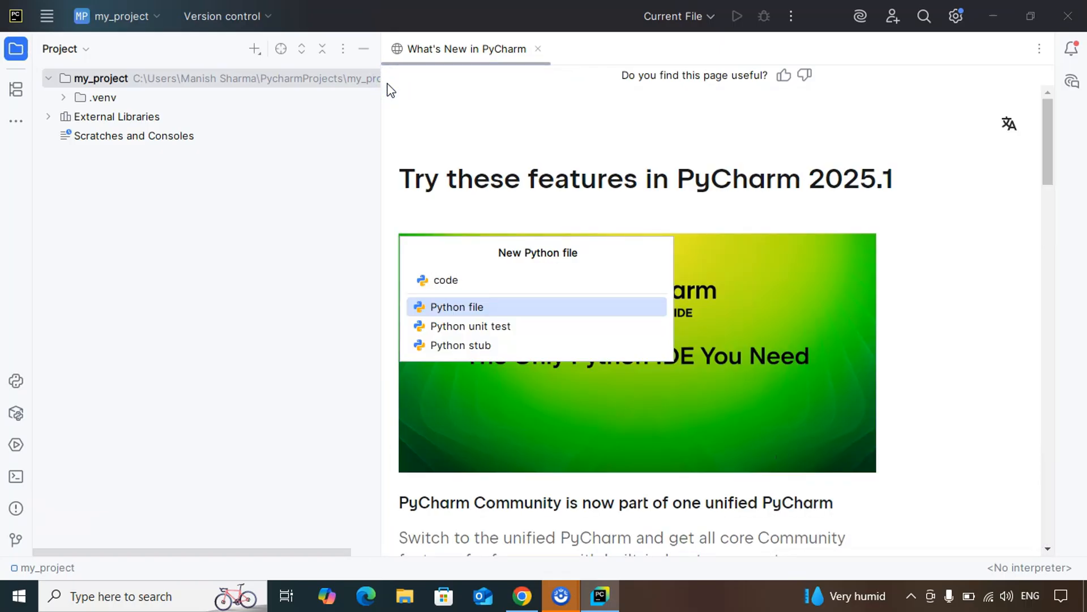
text(.py)
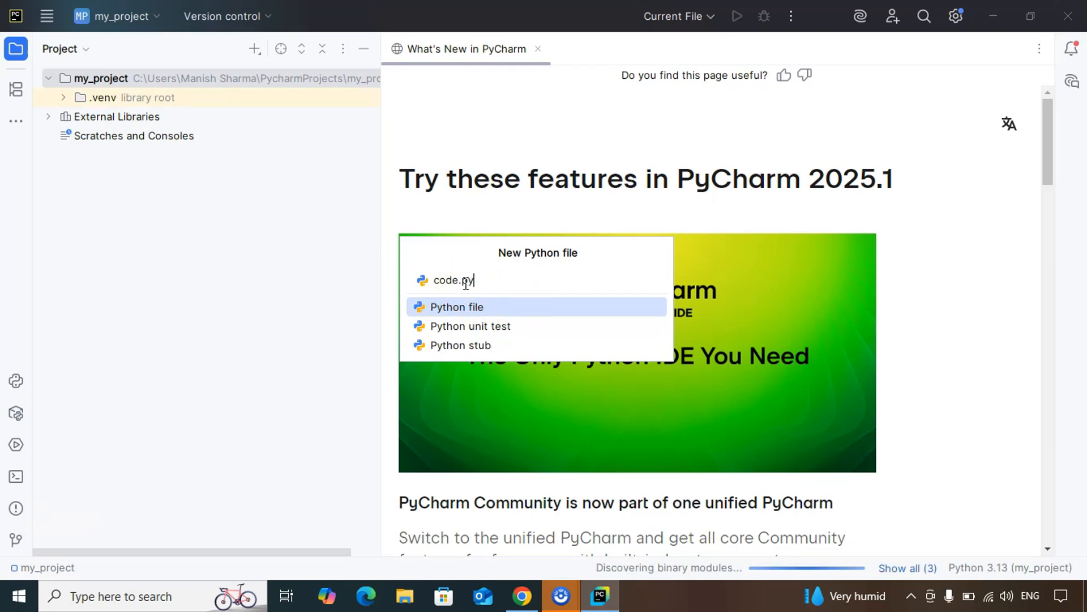
double_click(470, 281)
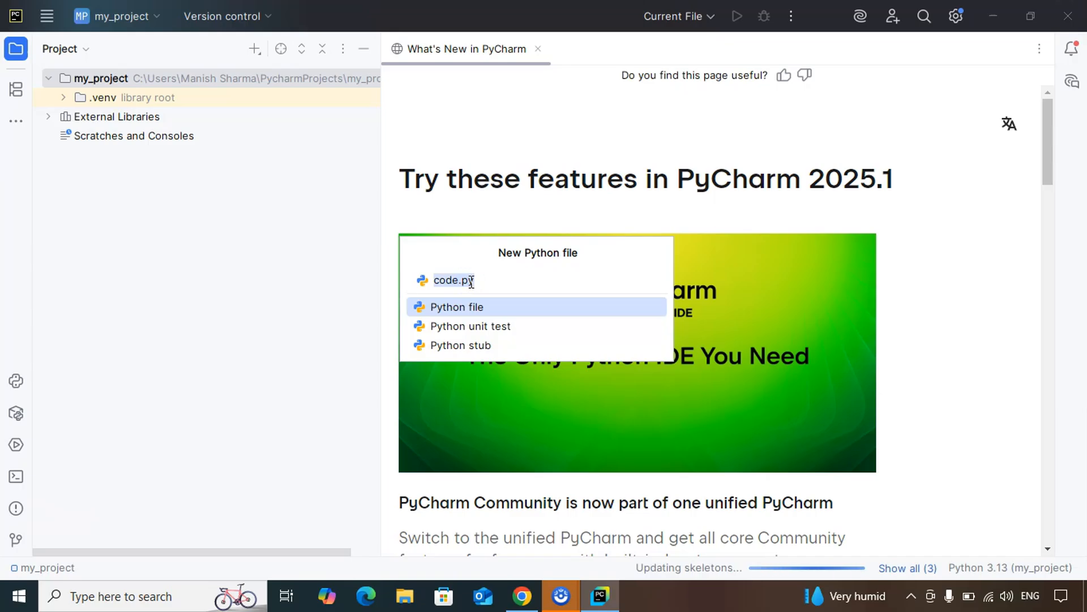
click(471, 282)
click(506, 281)
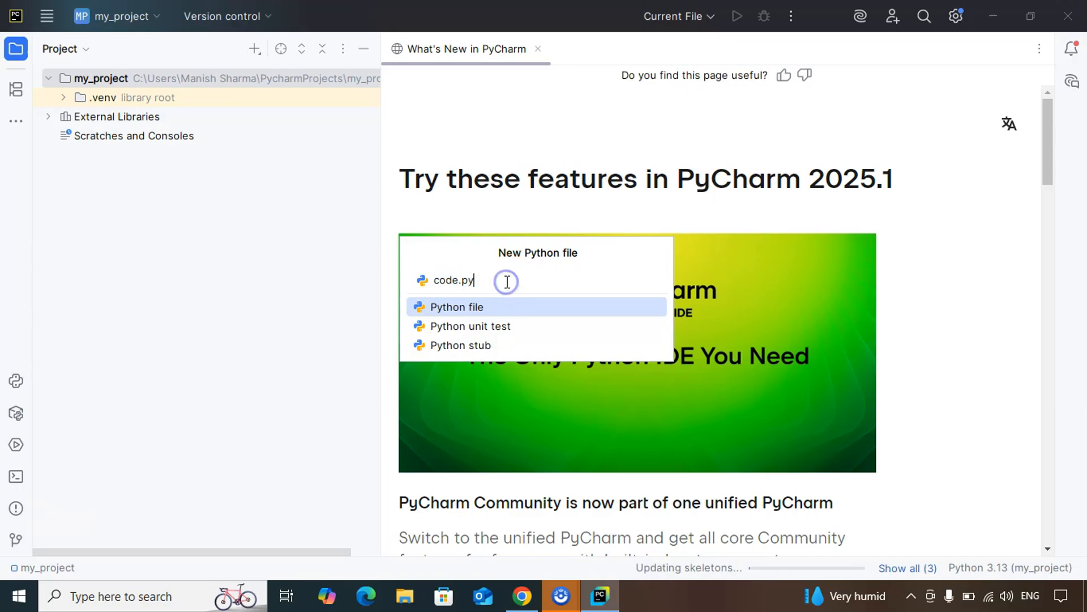
key(Return)
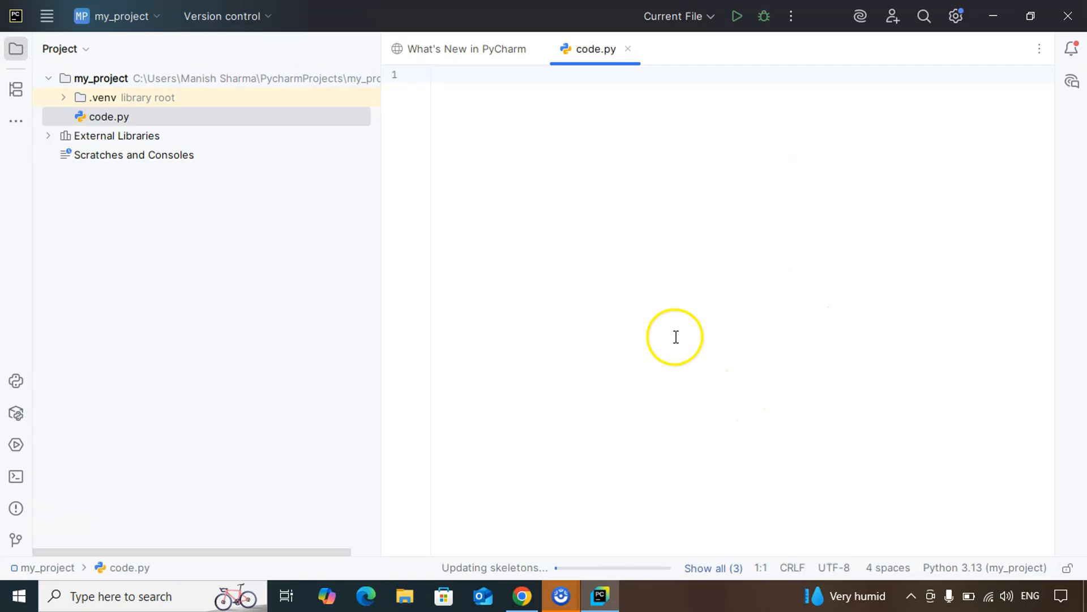
text(fvnvfv)
key(BackSpace)
key(BackSpace)
key(BackSpace)
key(BackSpace)
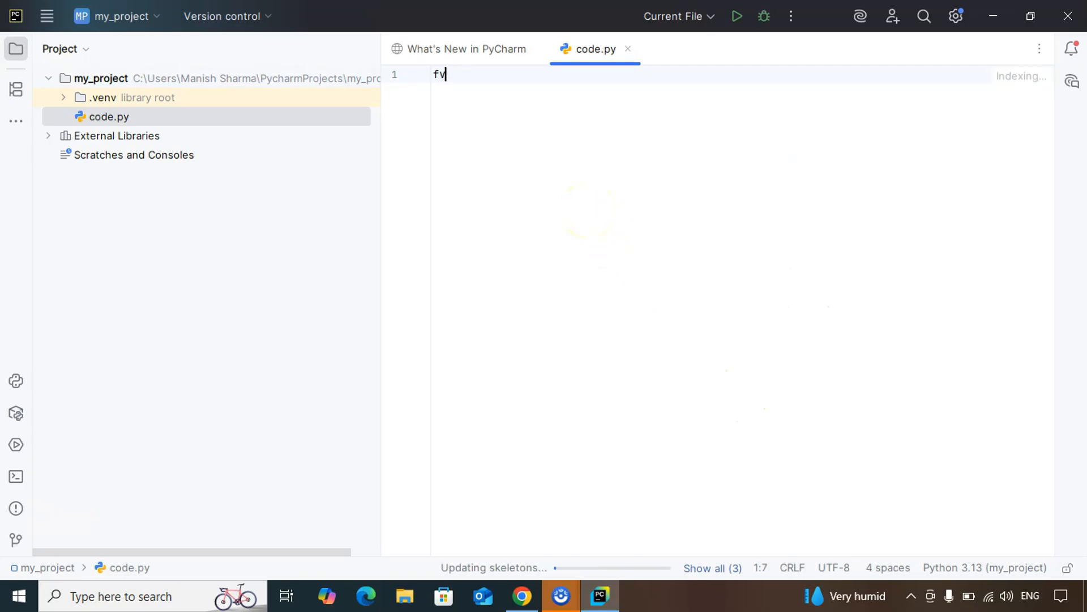
key(BackSpace)
key(BackSpace)
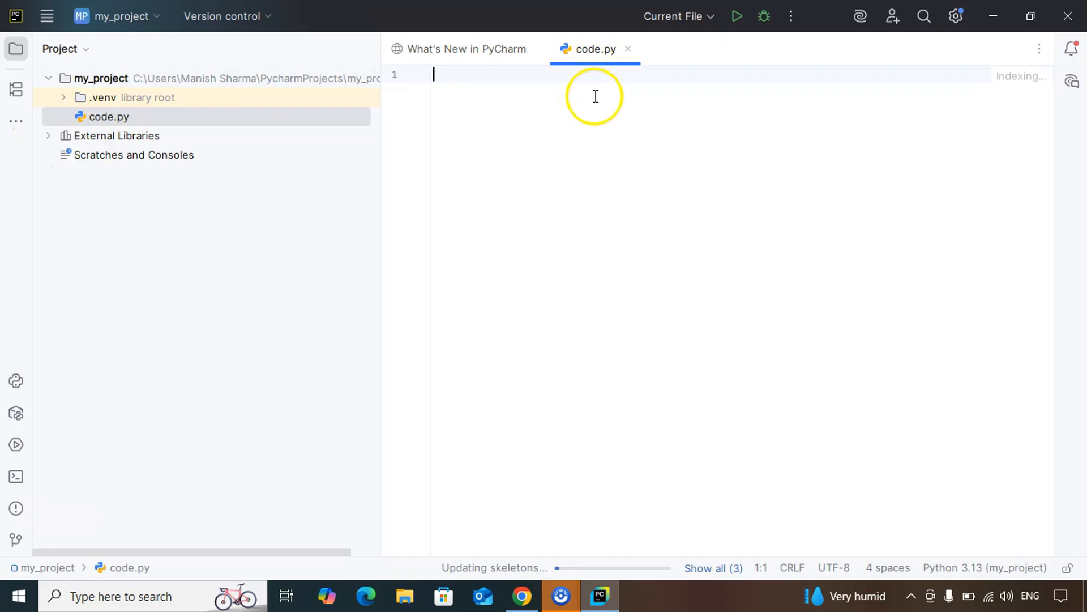
click(596, 97)
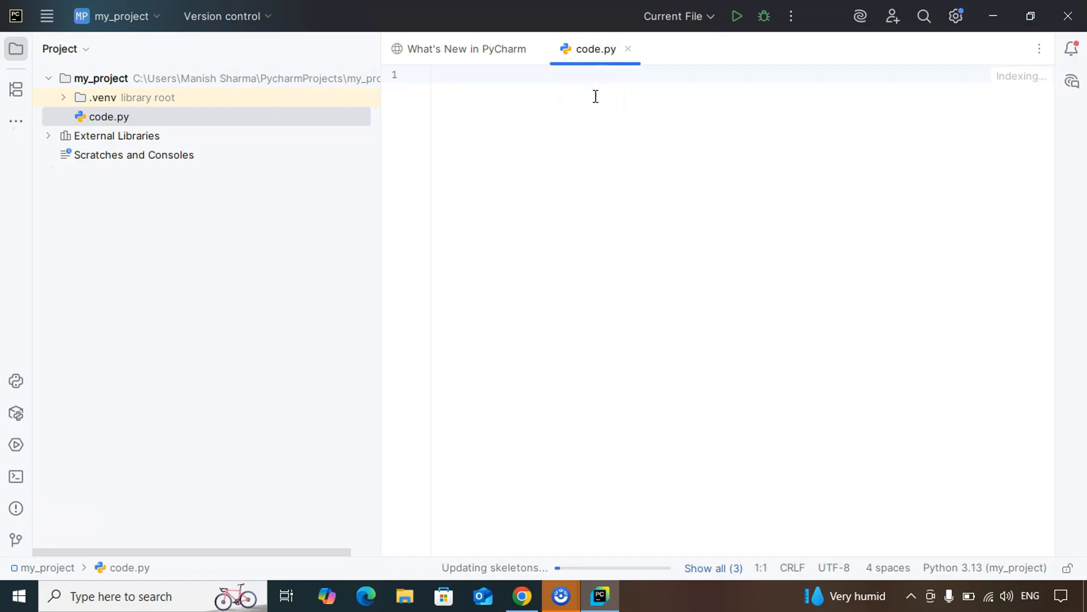